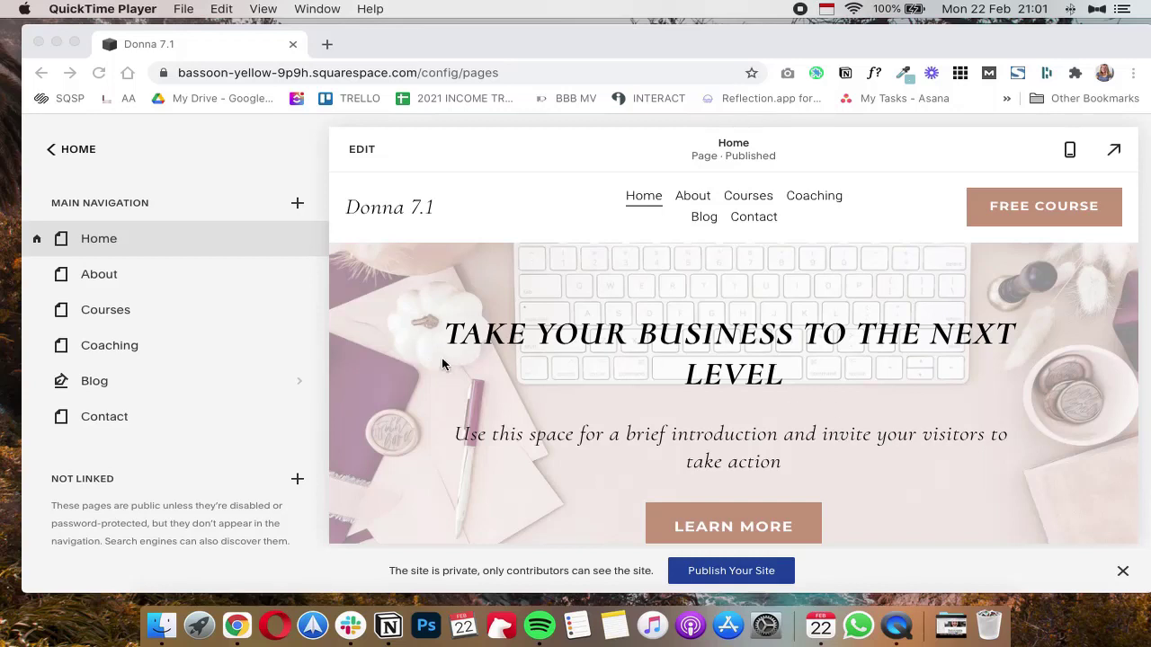
# - Scroll through the Home page preview at full width, then return to the editor
pyautogui.click(1124, 574)
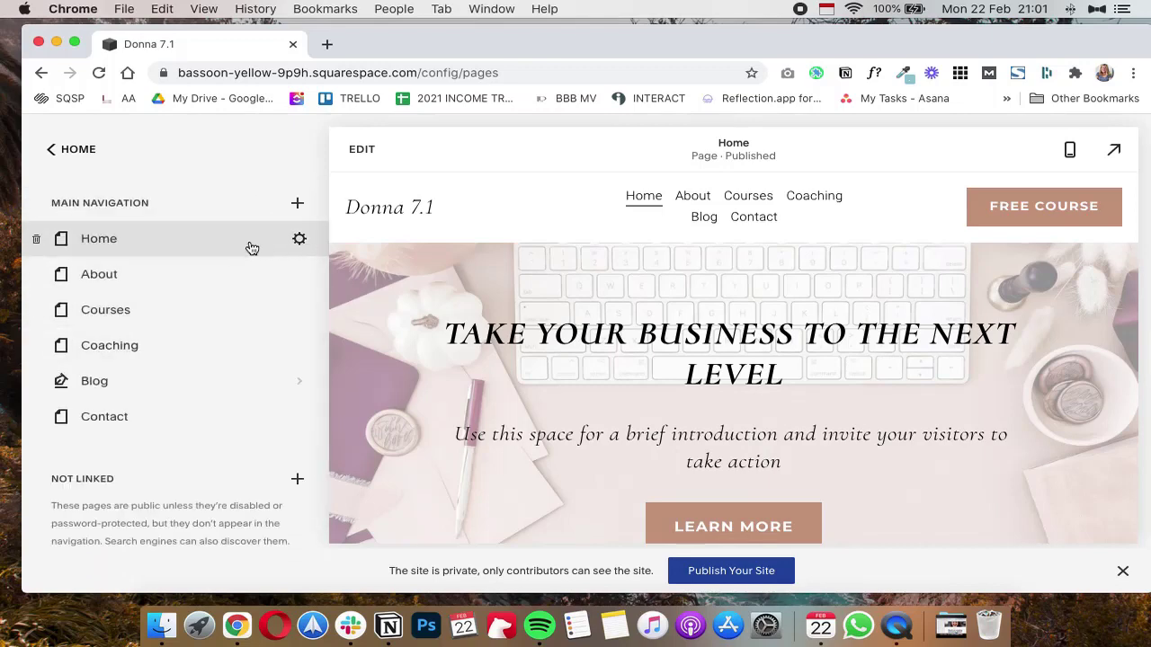
pyautogui.scroll(-1, 488, 329)
pyautogui.scroll(-5, 489, 329)
pyautogui.scroll(5, 488, 326)
pyautogui.click(1113, 153)
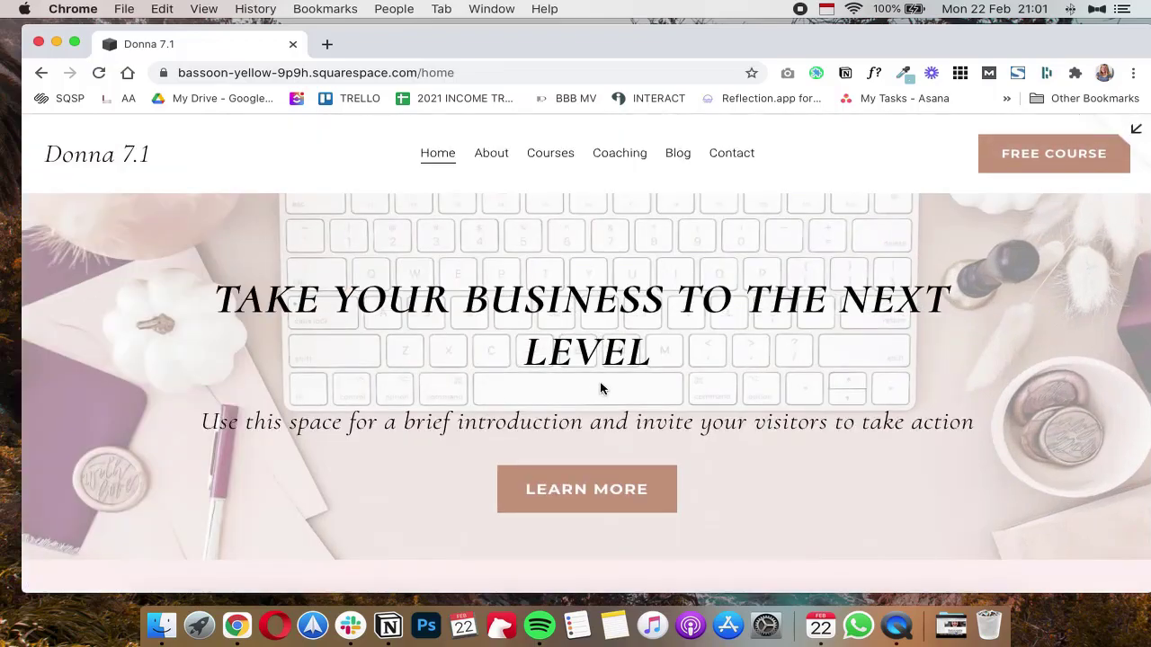
pyautogui.scroll(-15, 600, 389)
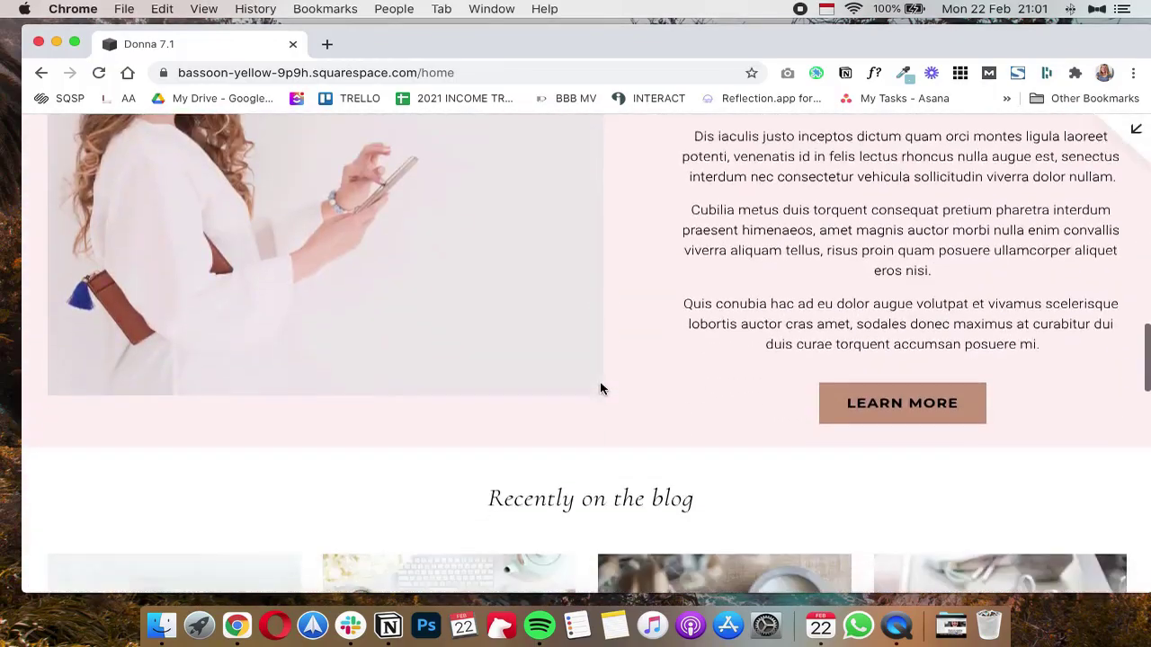
pyautogui.scroll(-5, 600, 388)
pyautogui.scroll(15, 601, 386)
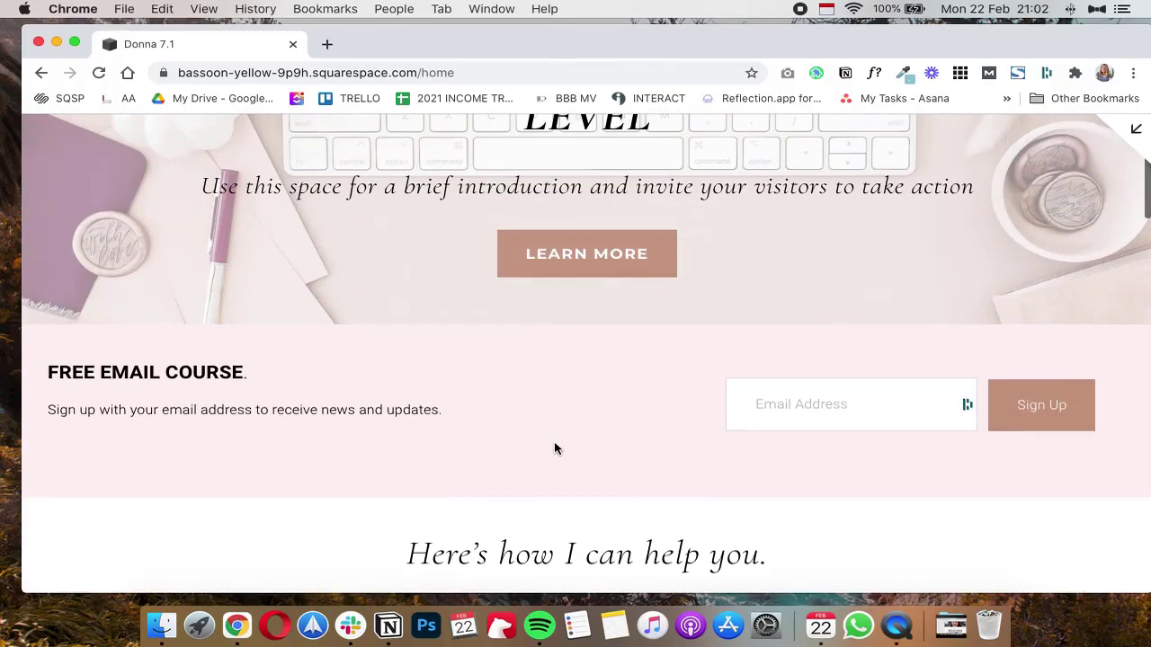
pyautogui.scroll(5, 612, 414)
pyautogui.click(1135, 129)
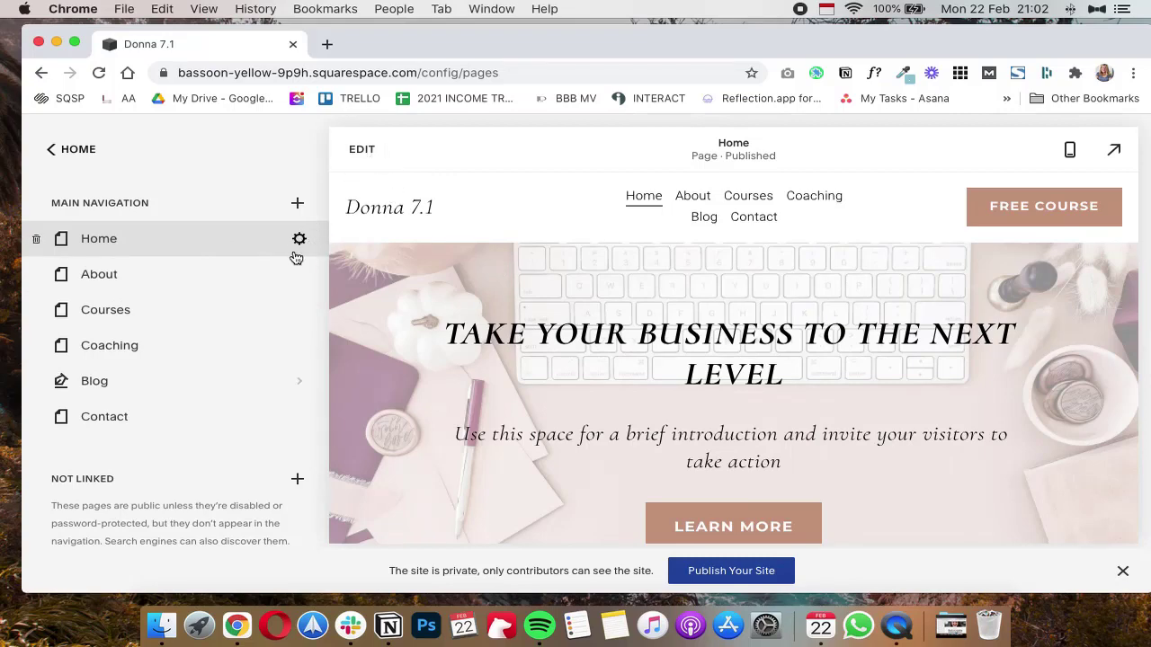
# - Duplicate the Home page from its General settings and confirm the copy
pyautogui.click(301, 243)
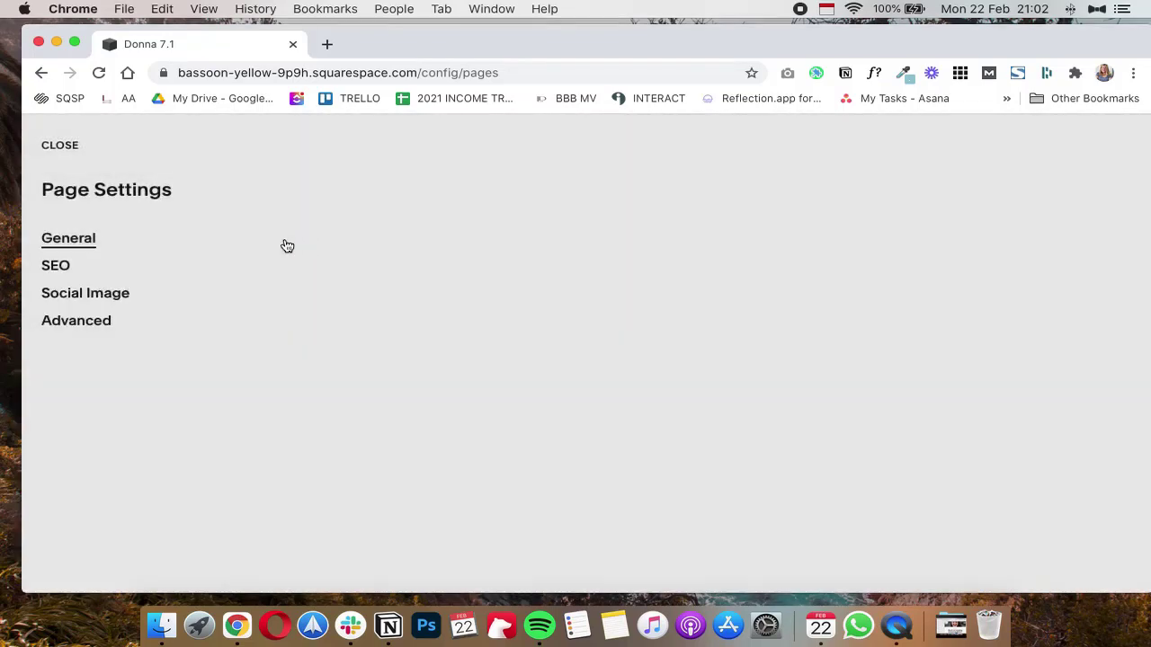
pyautogui.click(69, 237)
pyautogui.scroll(-5, 221, 455)
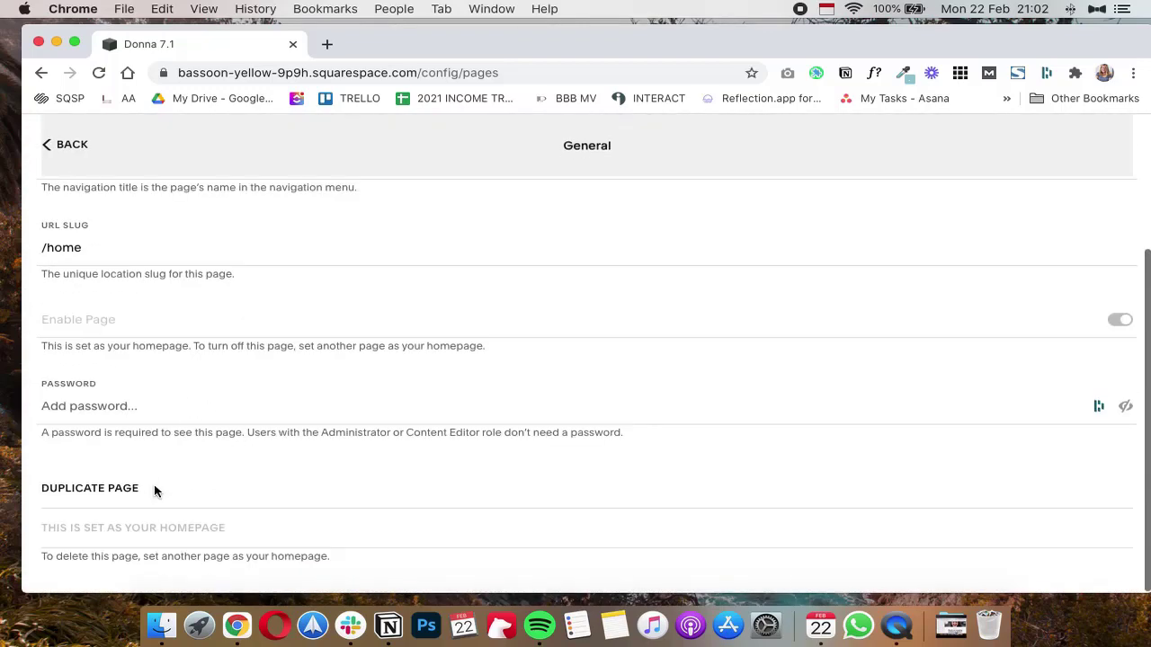
pyautogui.click(98, 488)
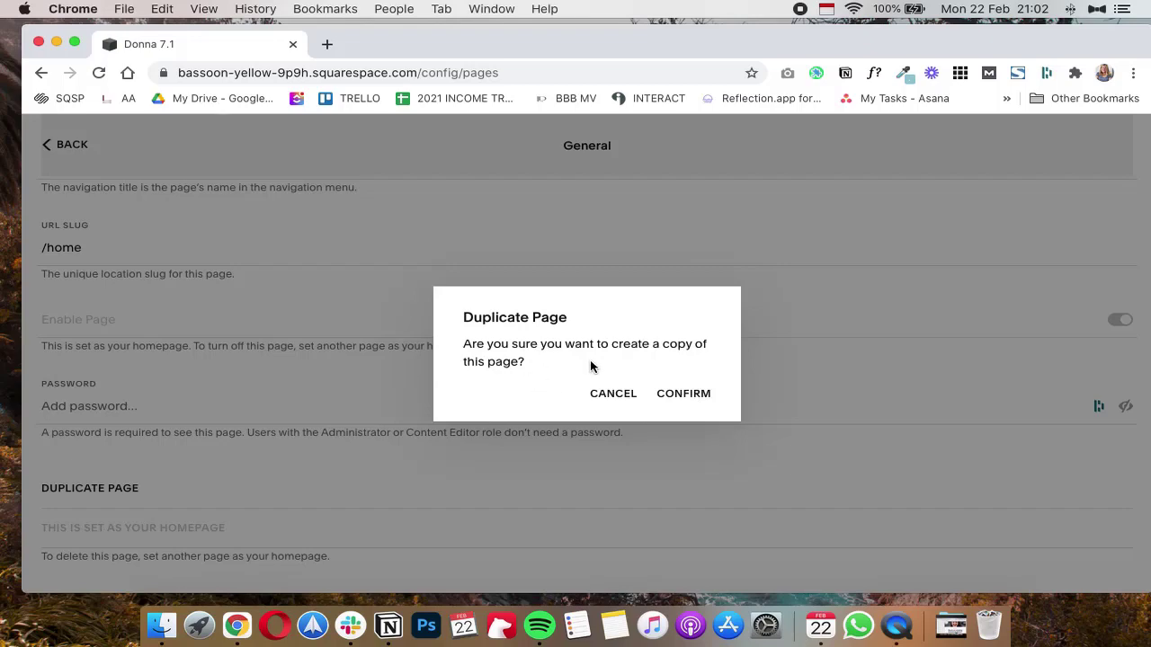
pyautogui.click(683, 394)
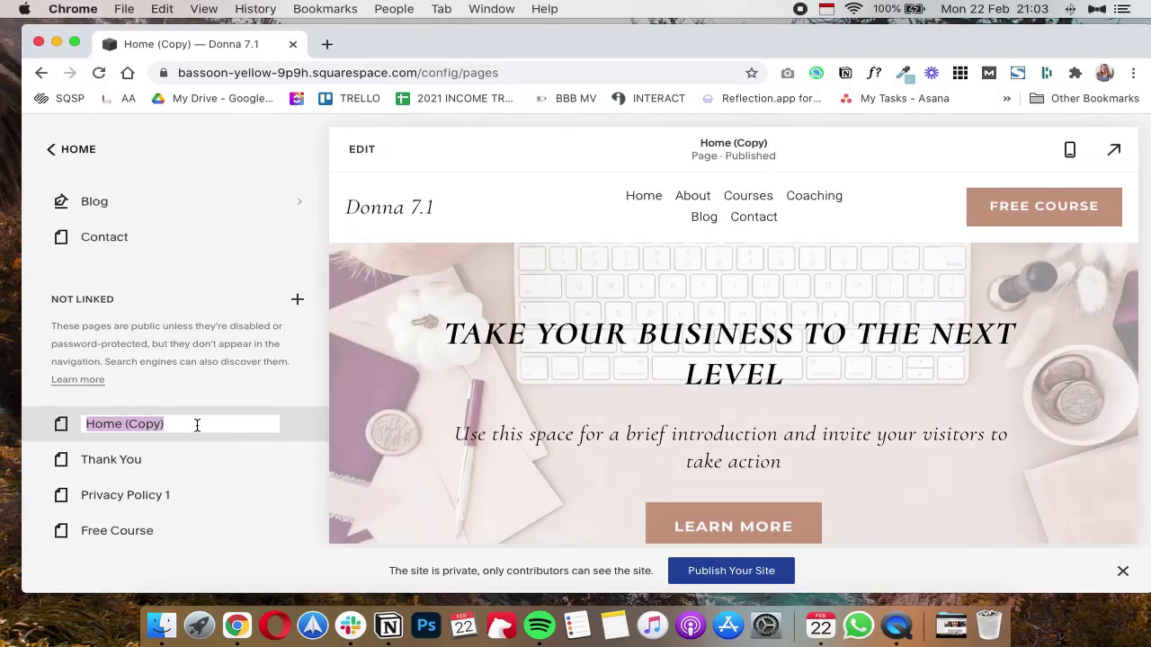
# - Replace the copied page's name 'Home (Copy)' with 'Landing Page'
pyautogui.press('BackSpace')
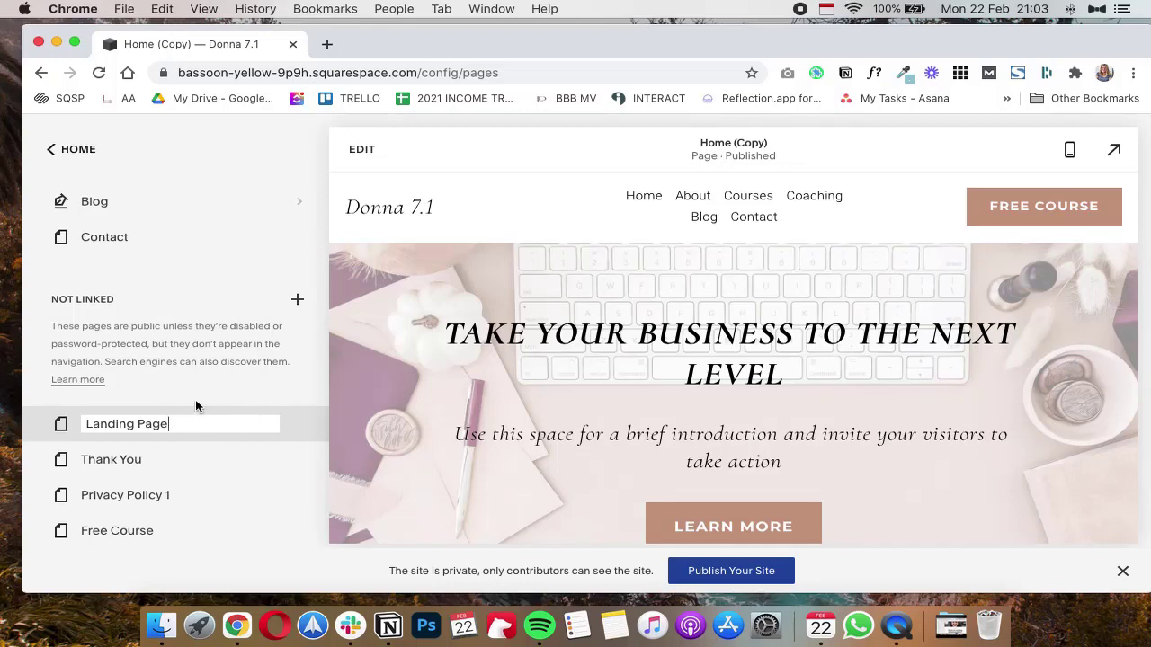
pyautogui.write('Landing Page')
pyautogui.press('Return')
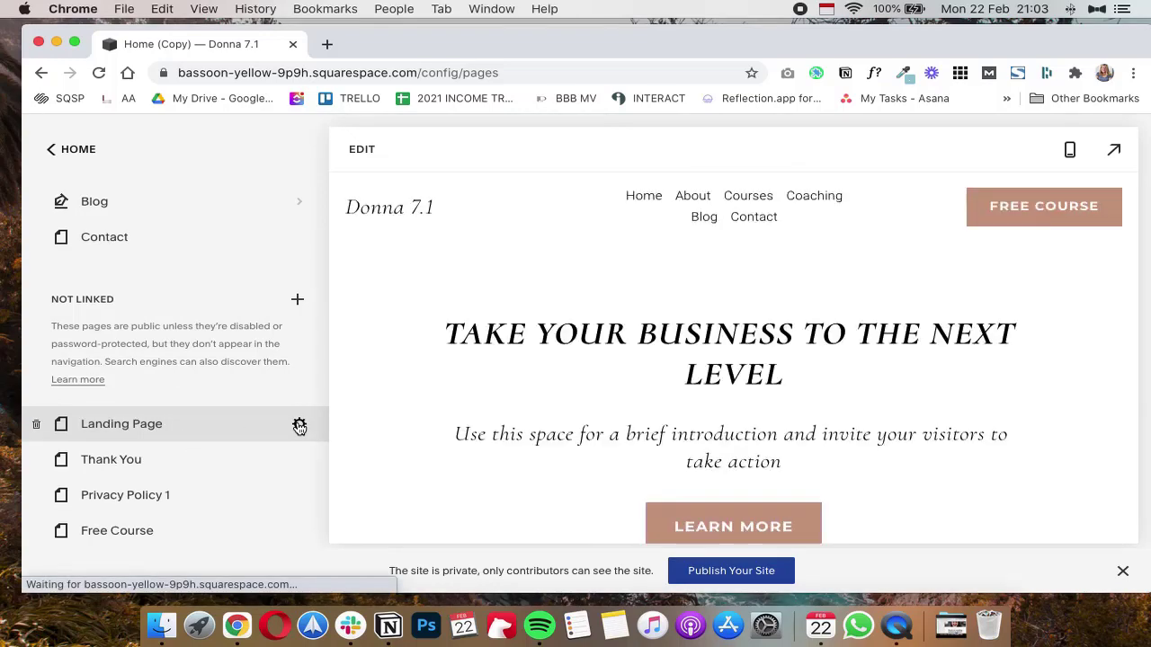
# - Edit the Landing Page's URL slug in its General settings to landing-page
pyautogui.click(299, 427)
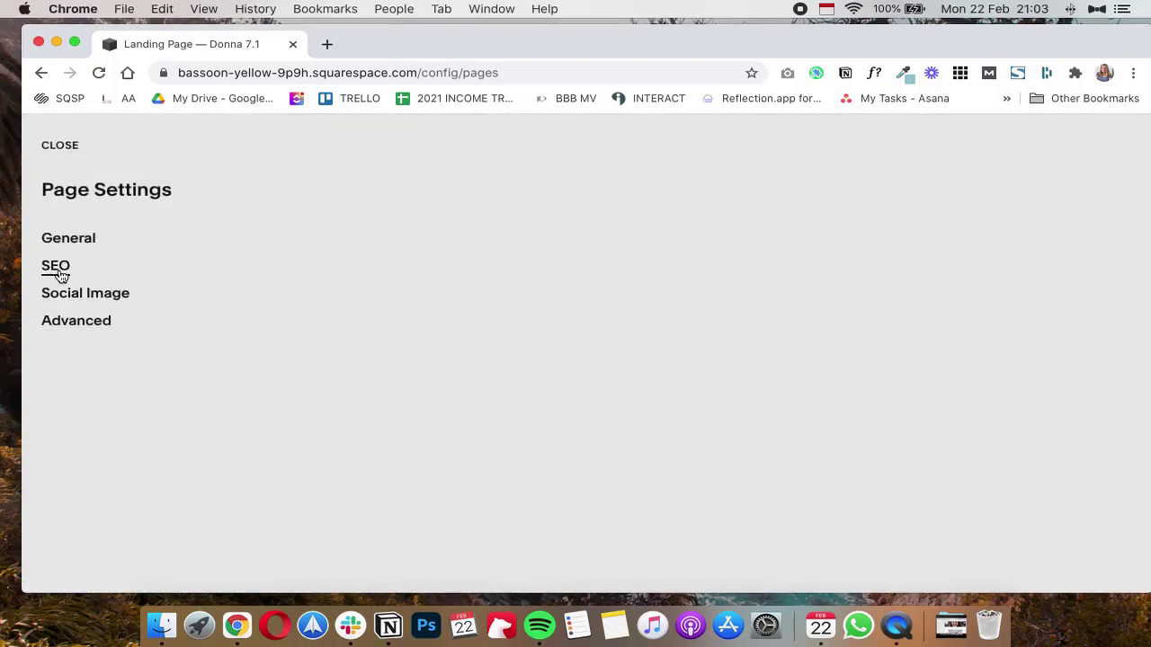
pyautogui.click(81, 241)
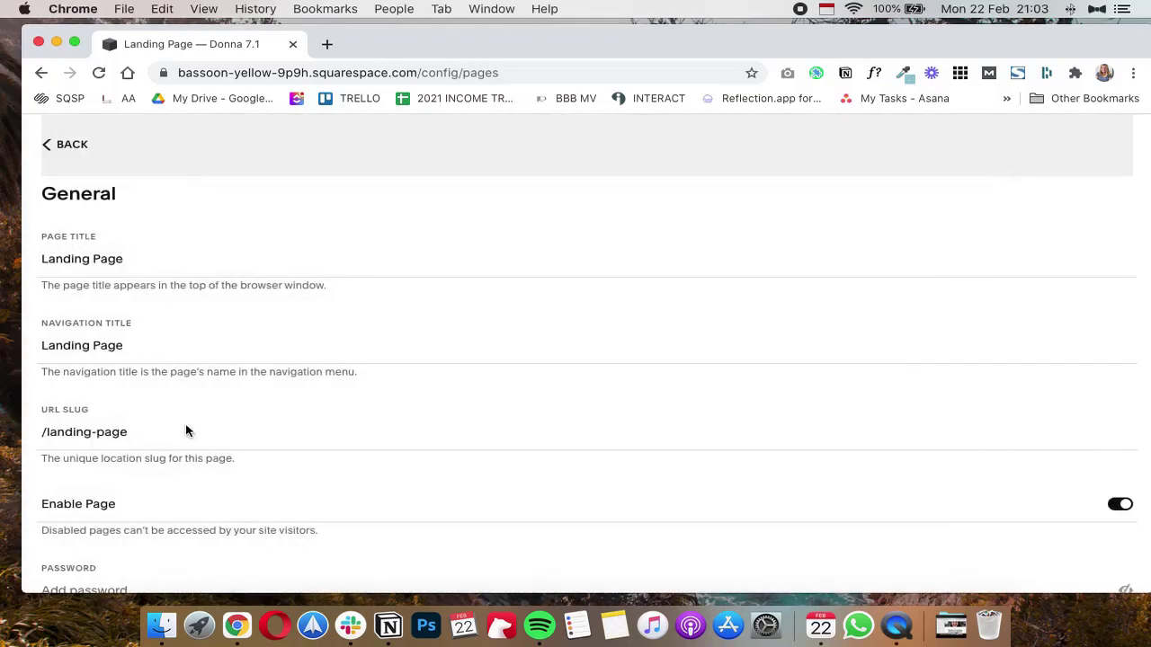
pyautogui.moveTo(148, 432); pyautogui.dragTo(46, 435)
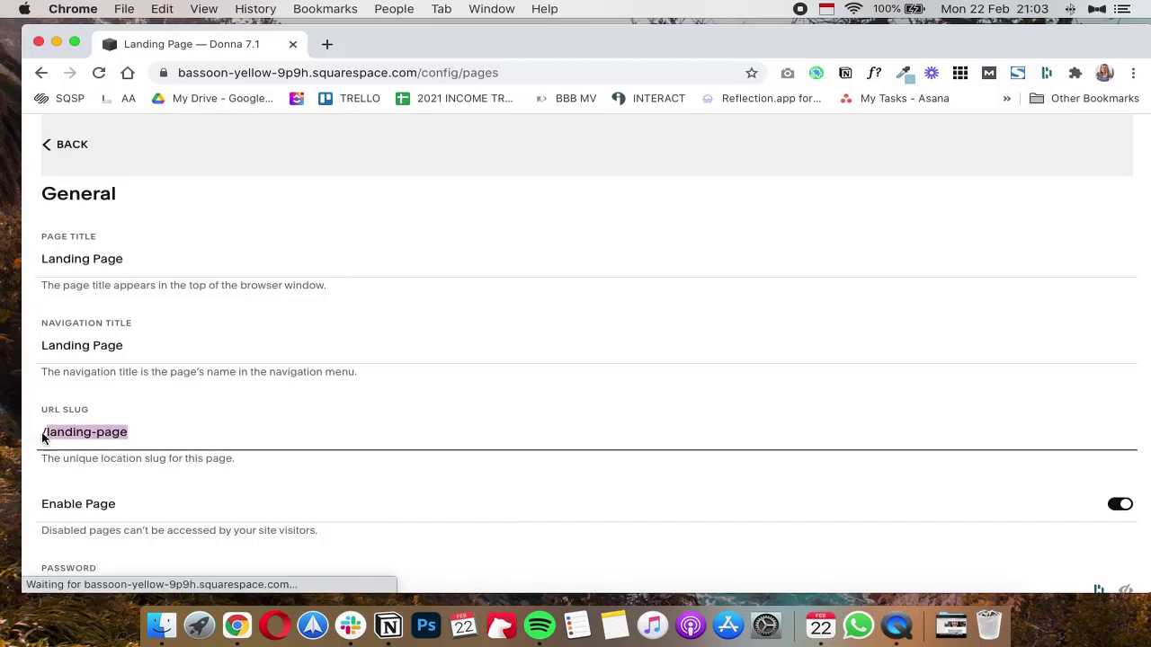
pyautogui.click(140, 434)
pyautogui.moveTo(139, 435); pyautogui.dragTo(35, 441)
pyautogui.write('home-2')
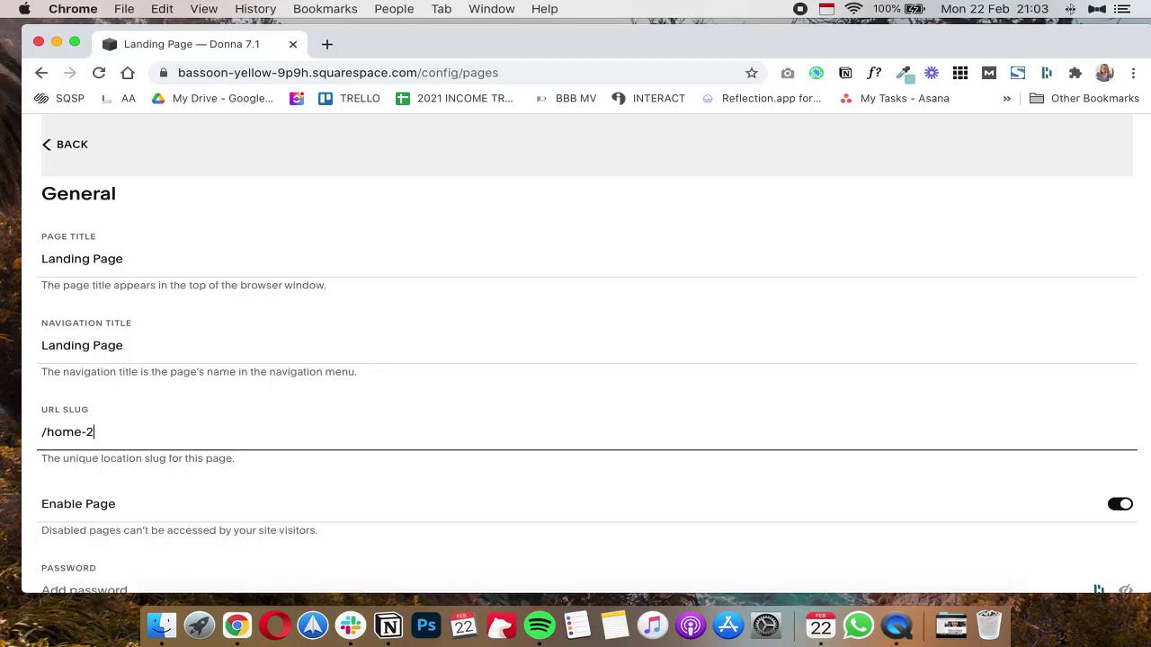
pyautogui.press('BackSpace')
pyautogui.write('landing-page')
# - Look through the Landing Page's SEO settings
pyautogui.click(77, 146)
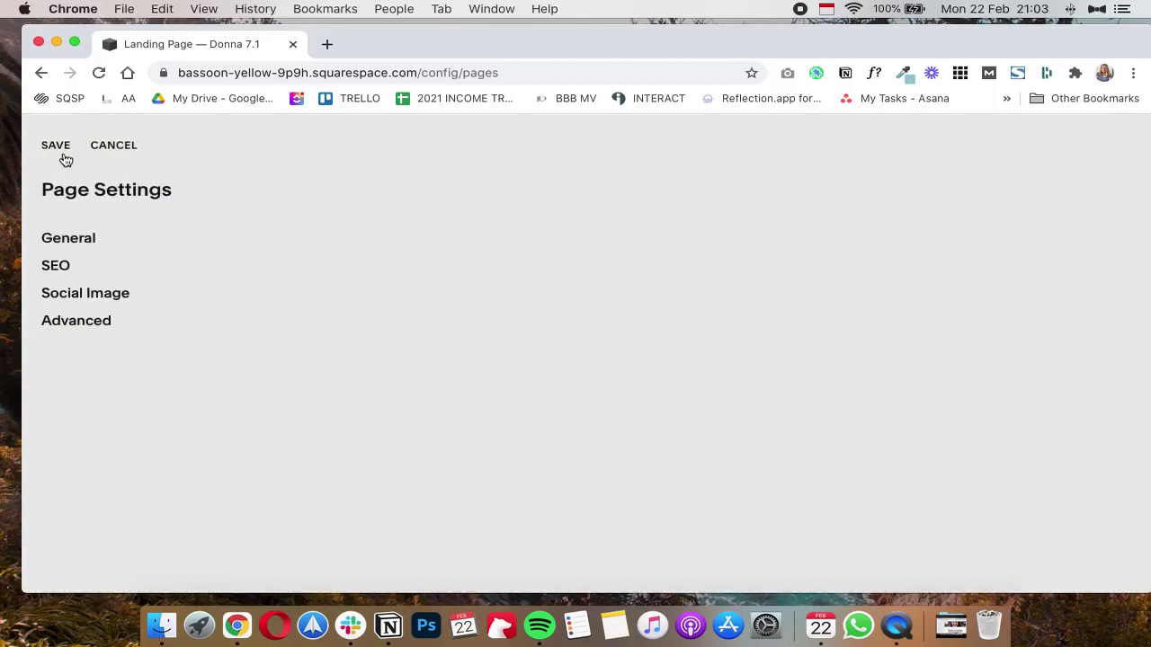
pyautogui.click(55, 270)
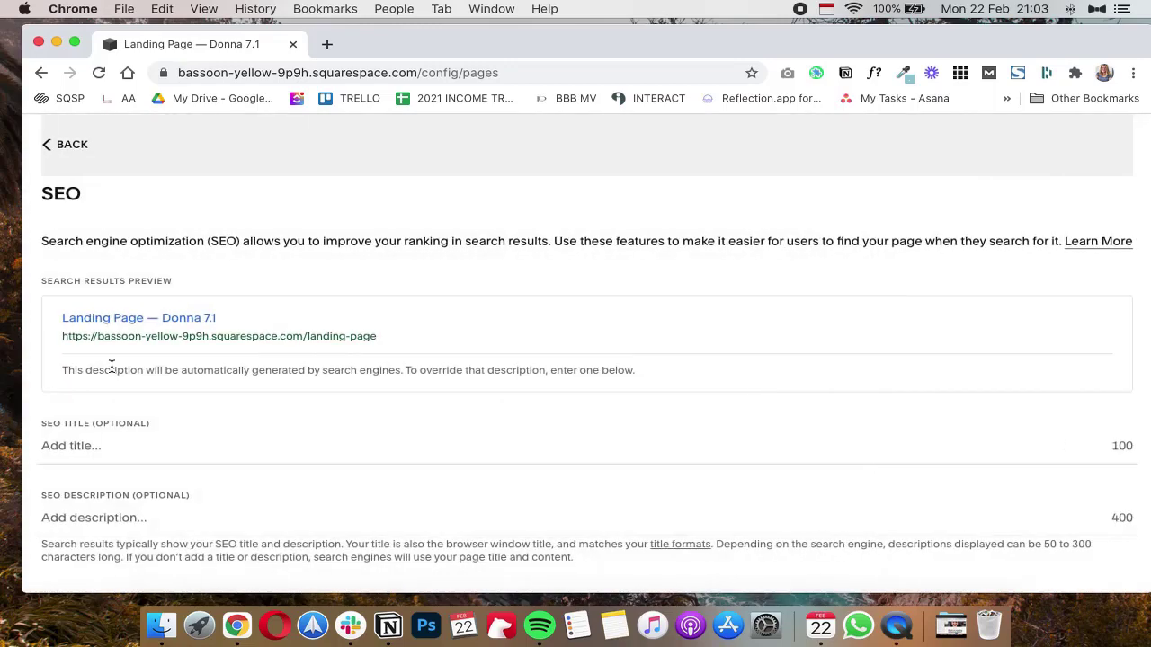
pyautogui.scroll(-2, 141, 450)
pyautogui.scroll(2, 126, 463)
pyautogui.scroll(-2, 120, 468)
pyautogui.scroll(2, 123, 479)
# - Recheck the General settings and save the Landing Page settings with slug /landing-page
pyautogui.click(58, 145)
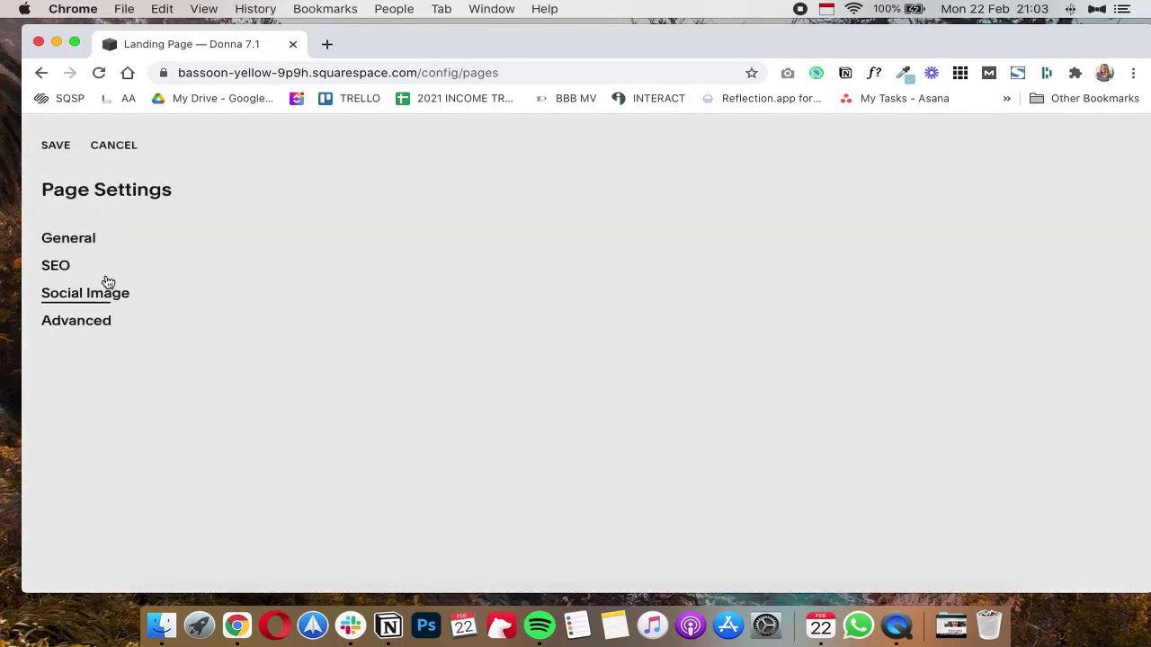
pyautogui.click(90, 248)
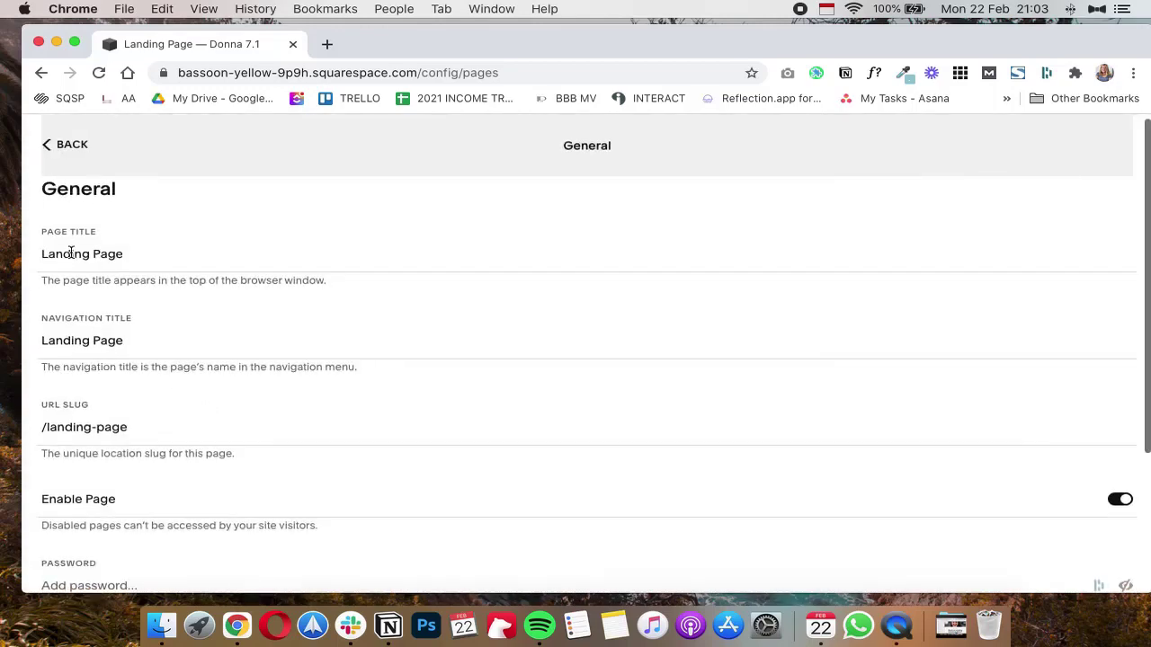
pyautogui.scroll(-2, 99, 449)
pyautogui.scroll(2, 98, 450)
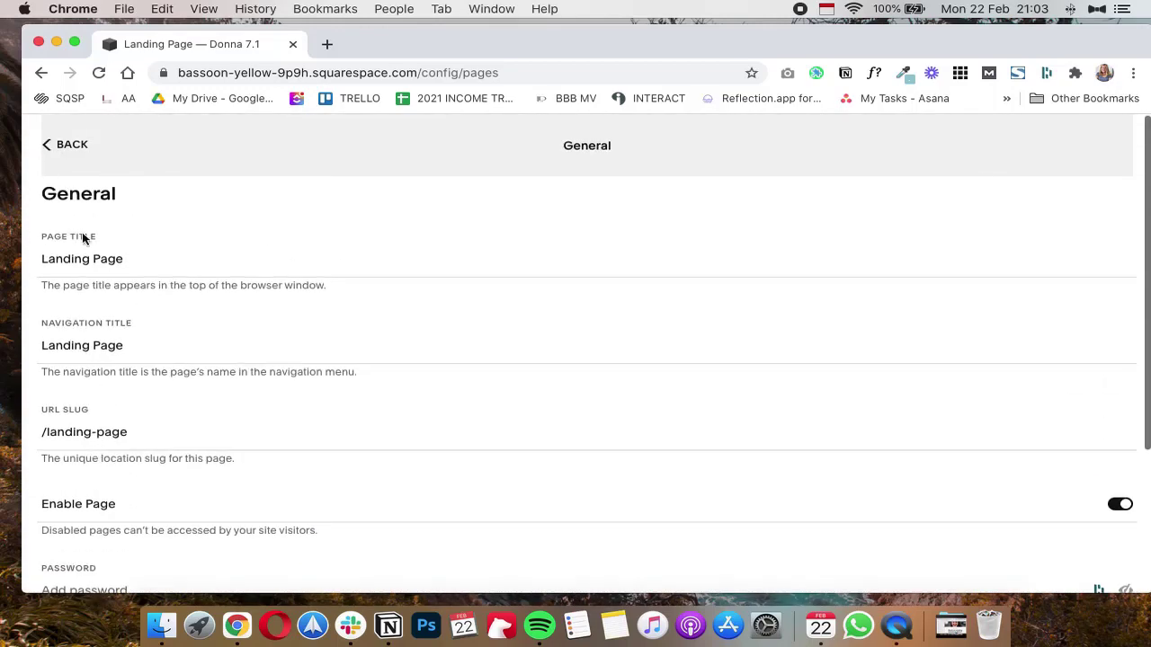
pyautogui.click(56, 153)
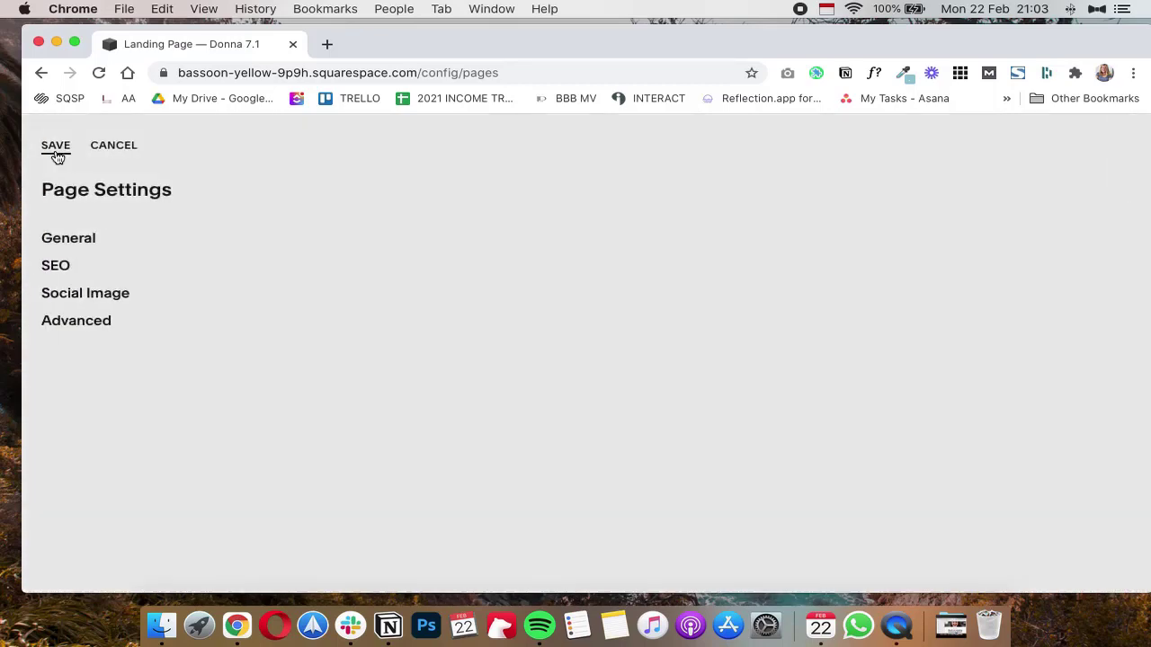
pyautogui.click(56, 149)
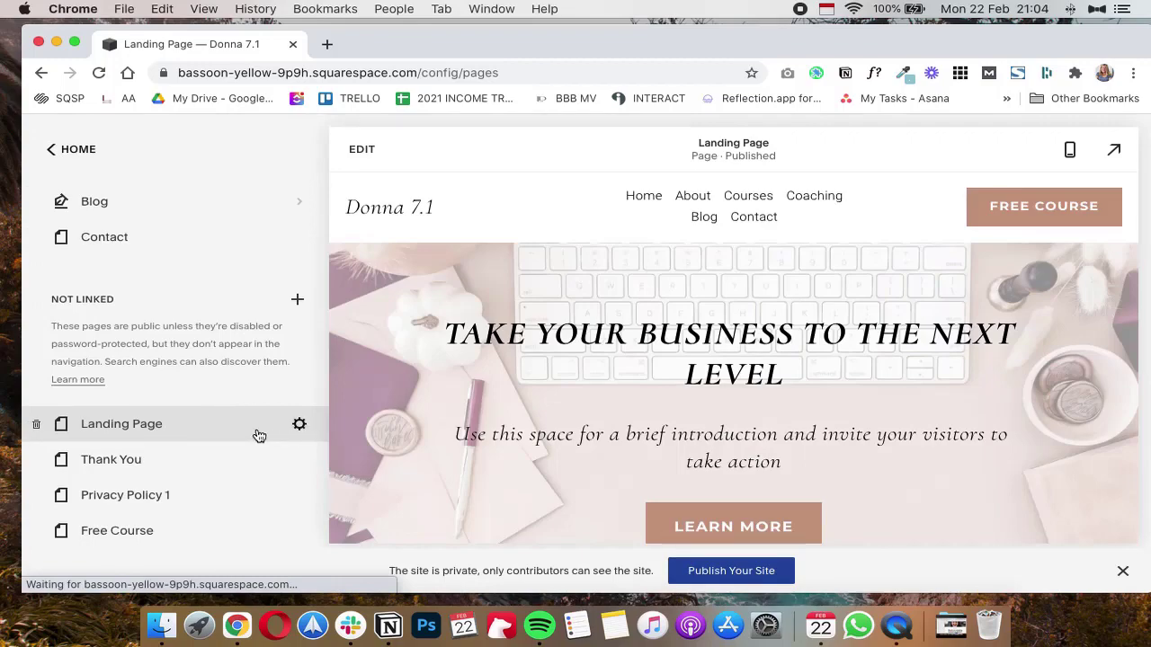
# - Scroll through the Landing Page preview
pyautogui.scroll(-3, 773, 397)
pyautogui.scroll(-20, 774, 397)
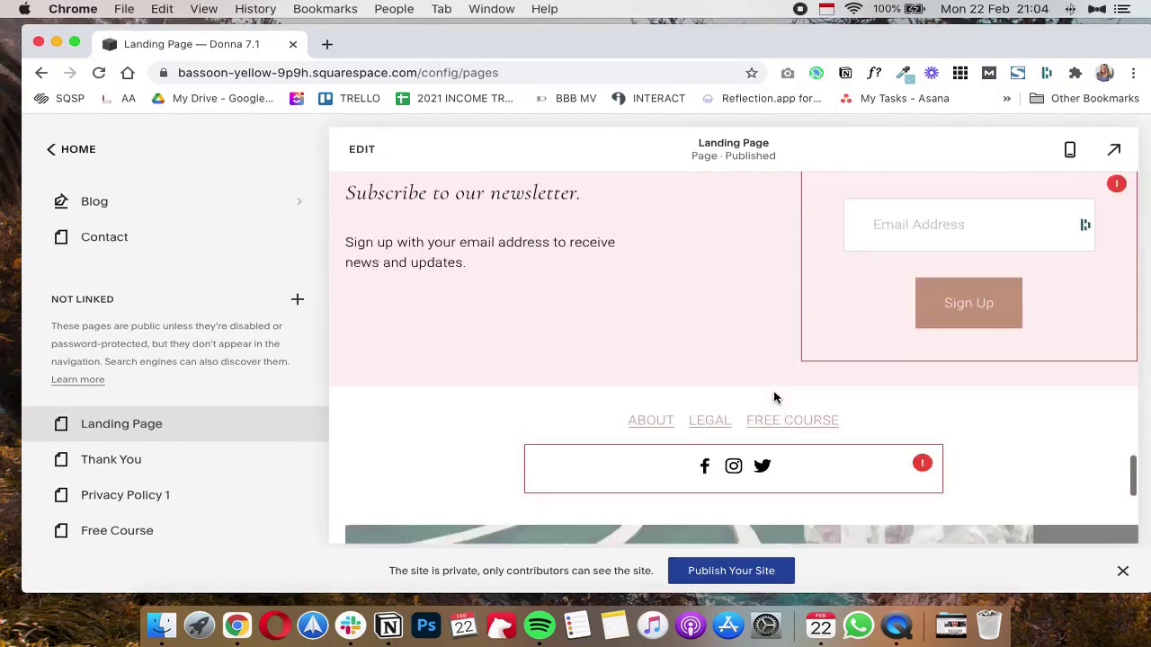
pyautogui.scroll(-5, 774, 396)
pyautogui.scroll(15, 775, 396)
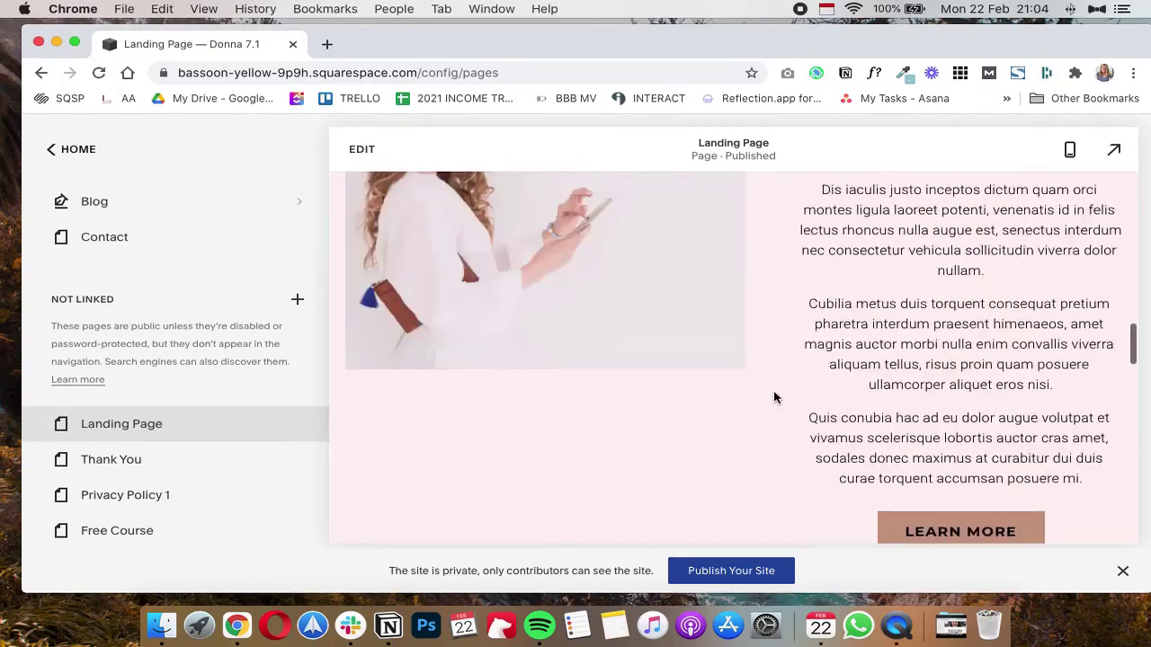
pyautogui.scroll(10, 774, 396)
pyautogui.scroll(-3, 787, 387)
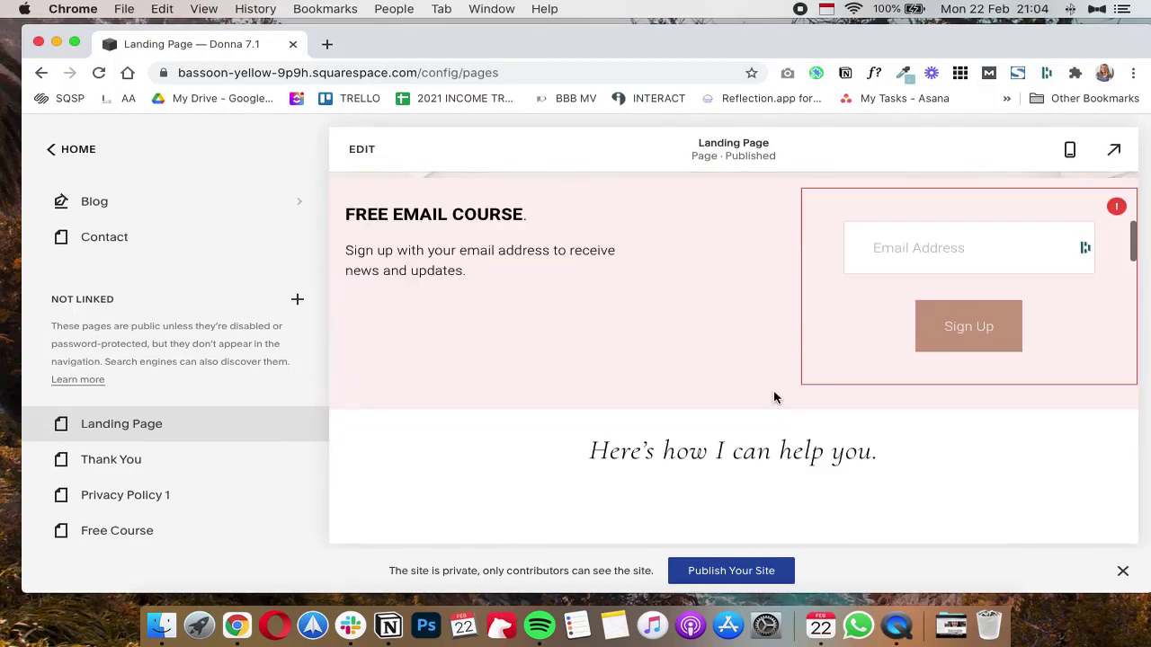
pyautogui.scroll(15, 624, 357)
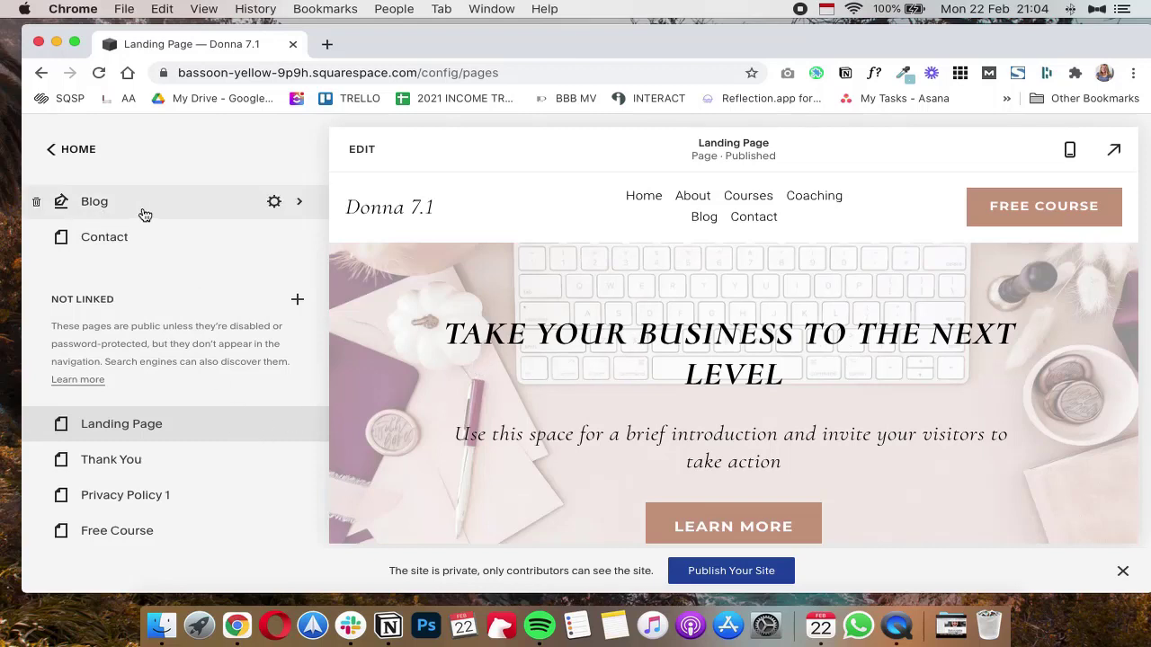
# - Open the Blog collection and select Blog Post Title One
pyautogui.scroll(2, 178, 325)
pyautogui.scroll(2, 178, 324)
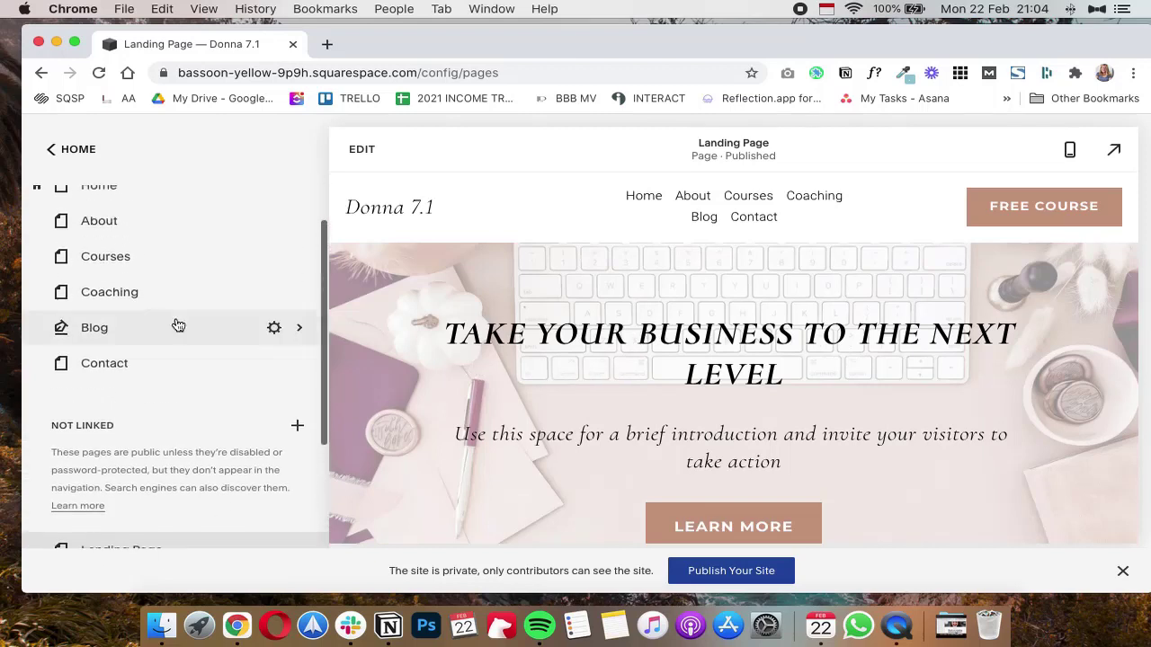
pyautogui.click(106, 333)
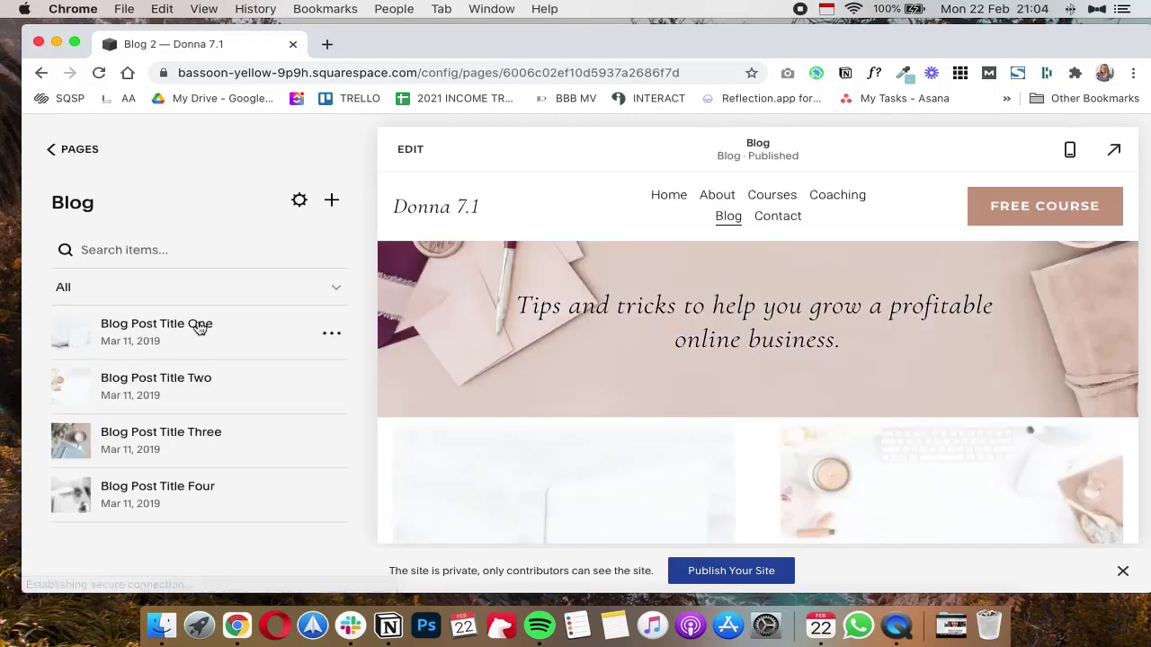
pyautogui.click(200, 327)
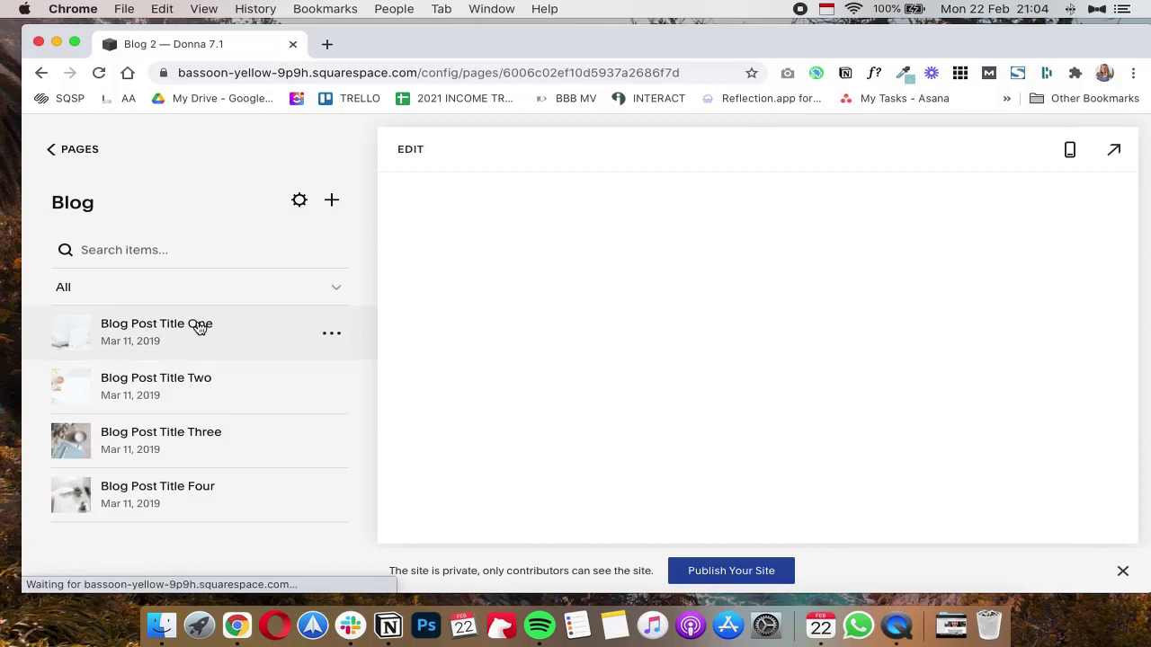
# - Duplicate Blog Post Title One from its ••• menu, creating a draft copy
pyautogui.click(332, 337)
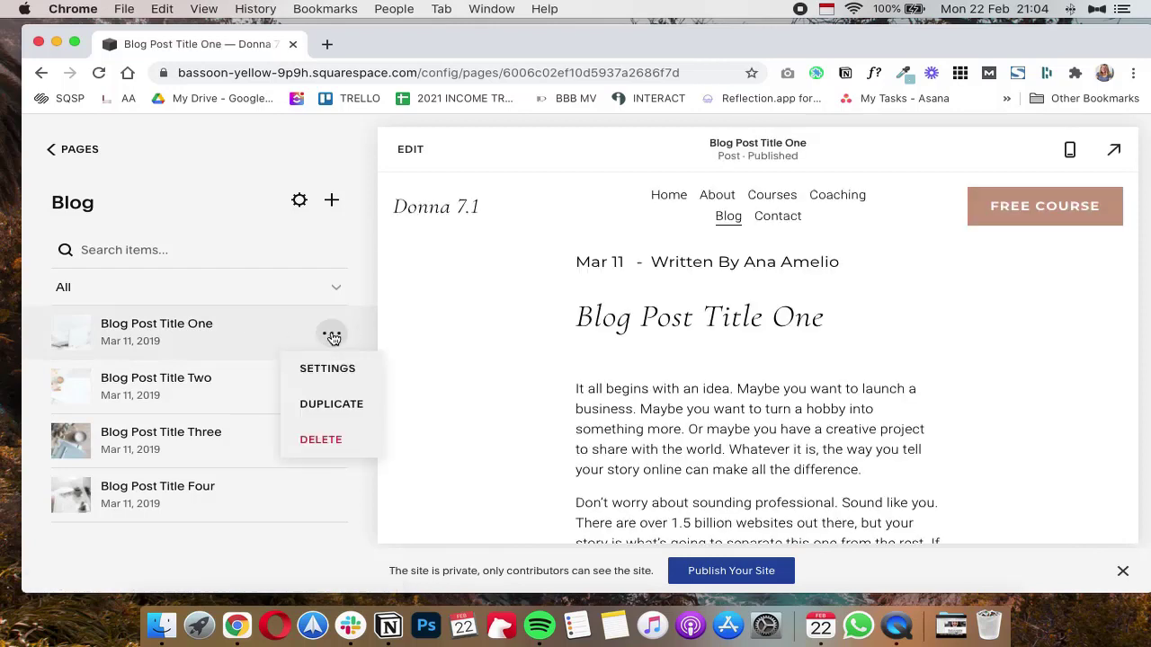
pyautogui.click(355, 406)
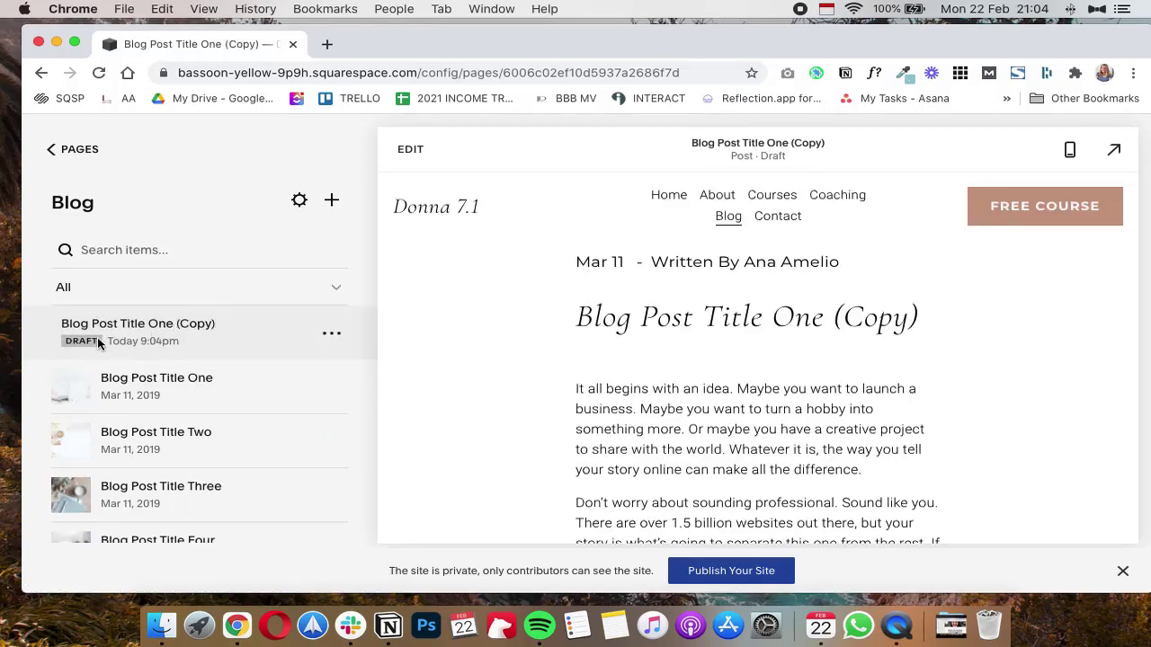
# - Open the copied post's settings and review its Options, including the Post URL field
pyautogui.click(332, 334)
pyautogui.click(329, 369)
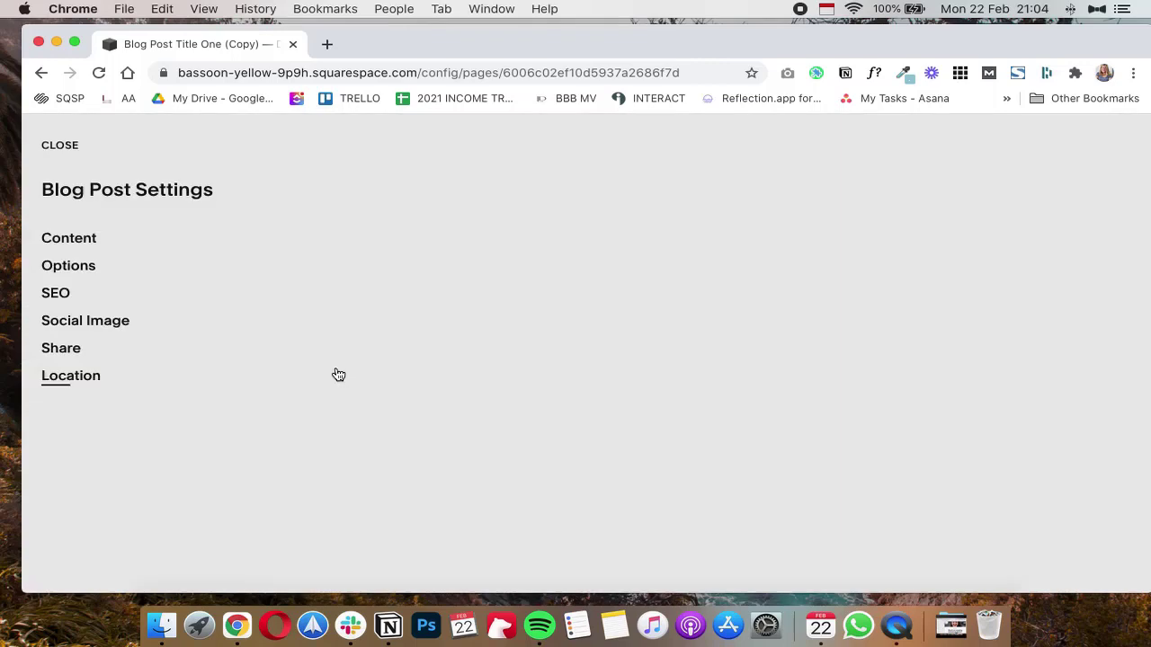
pyautogui.click(61, 266)
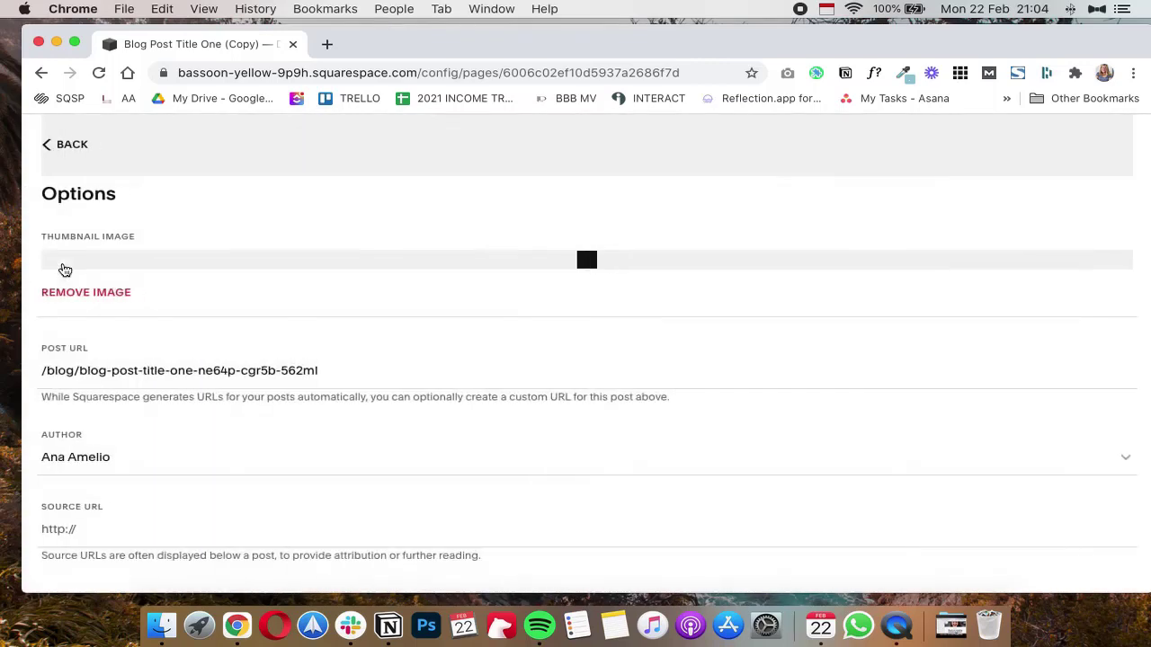
pyautogui.scroll(-3, 133, 435)
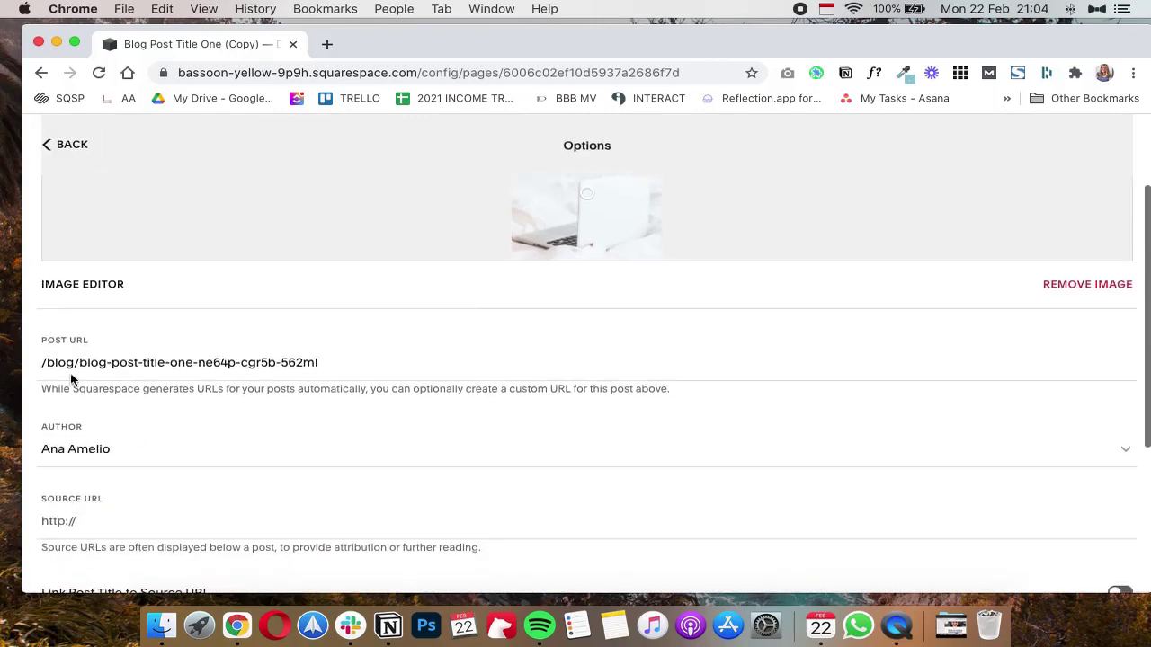
pyautogui.click(419, 347)
pyautogui.scroll(-5, 170, 450)
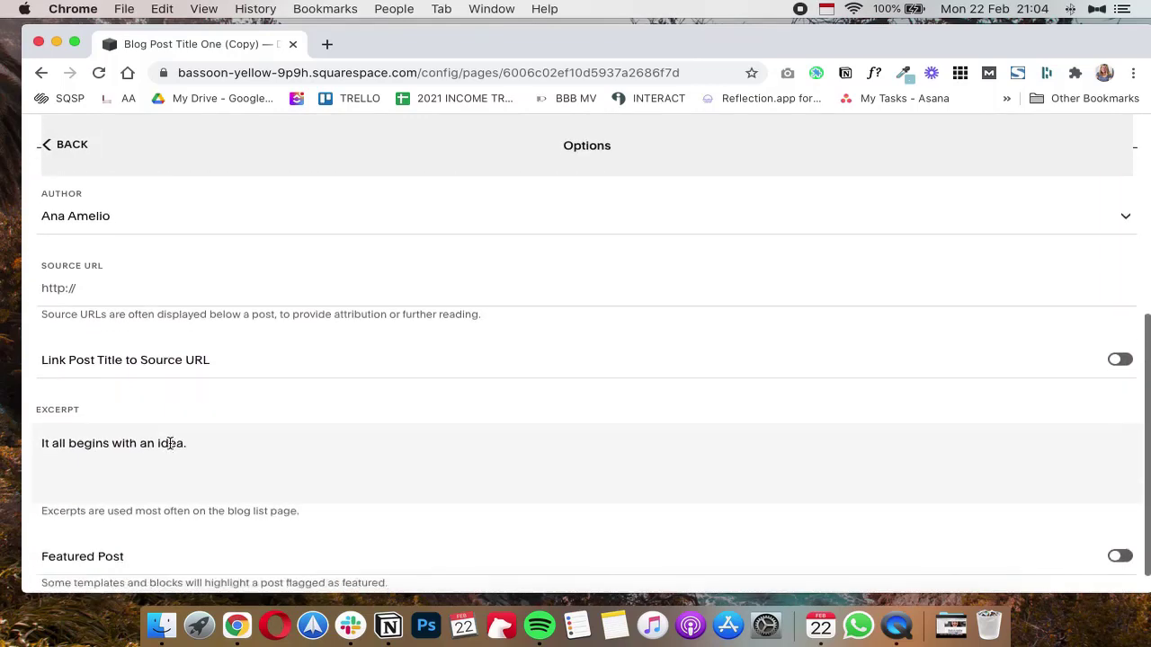
pyautogui.scroll(5, 170, 442)
pyautogui.scroll(-4, 174, 427)
# - Check the copy's Content settings, then view its SEO search results preview
pyautogui.press('Escape')
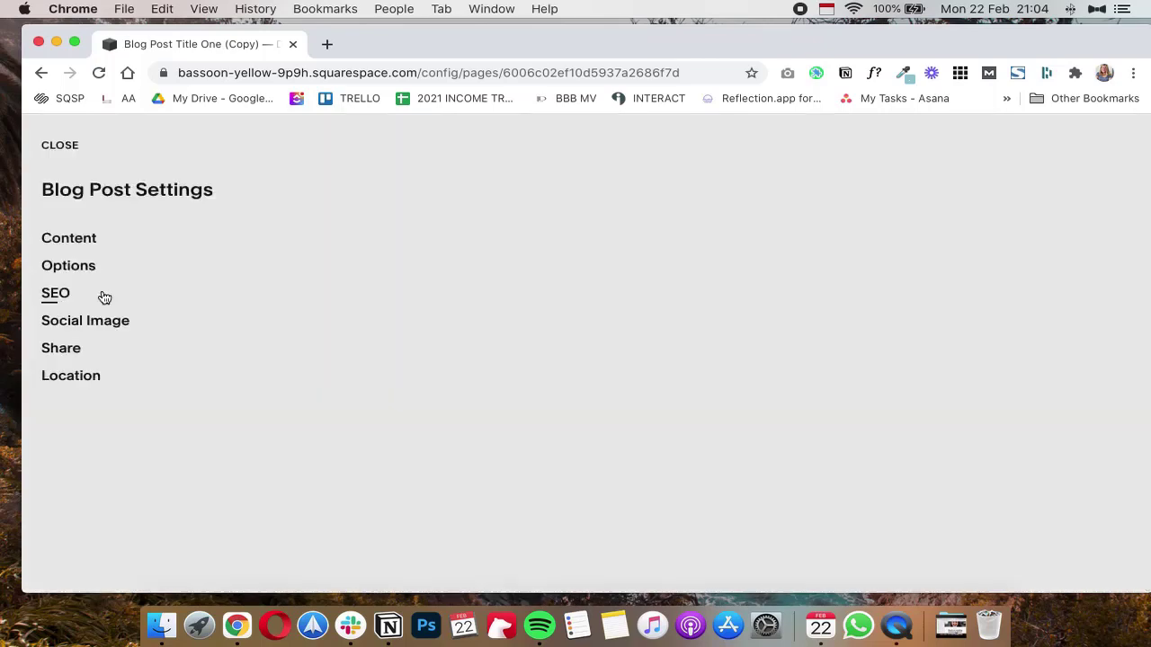
pyautogui.press('Return')
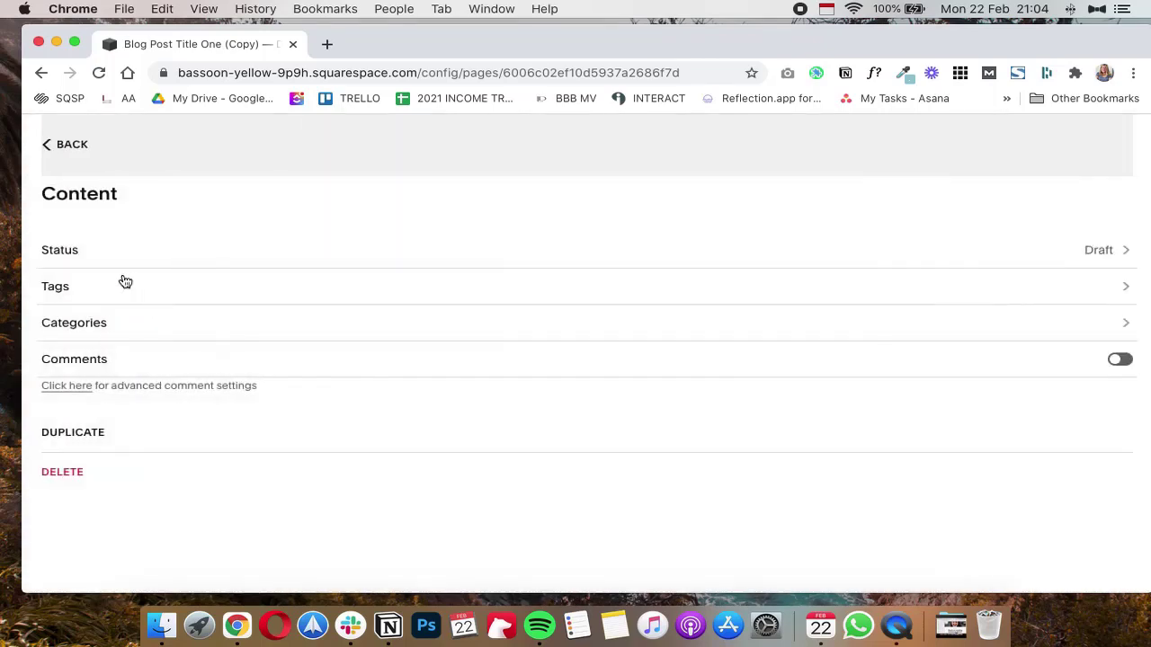
pyautogui.press('Escape')
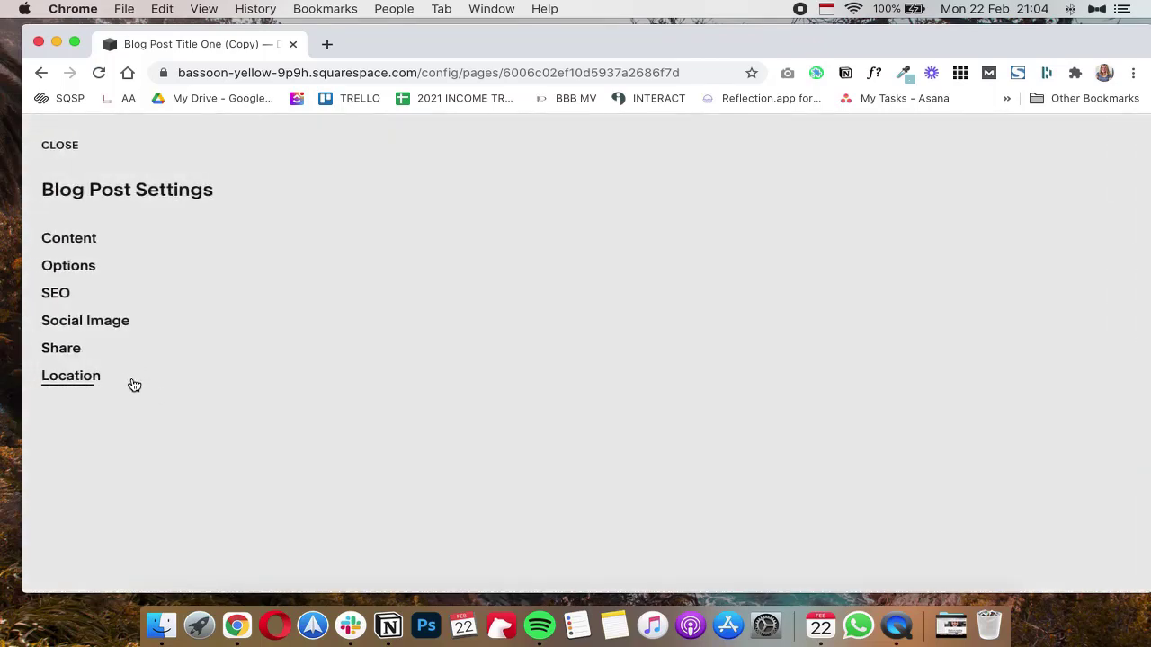
pyautogui.click(52, 295)
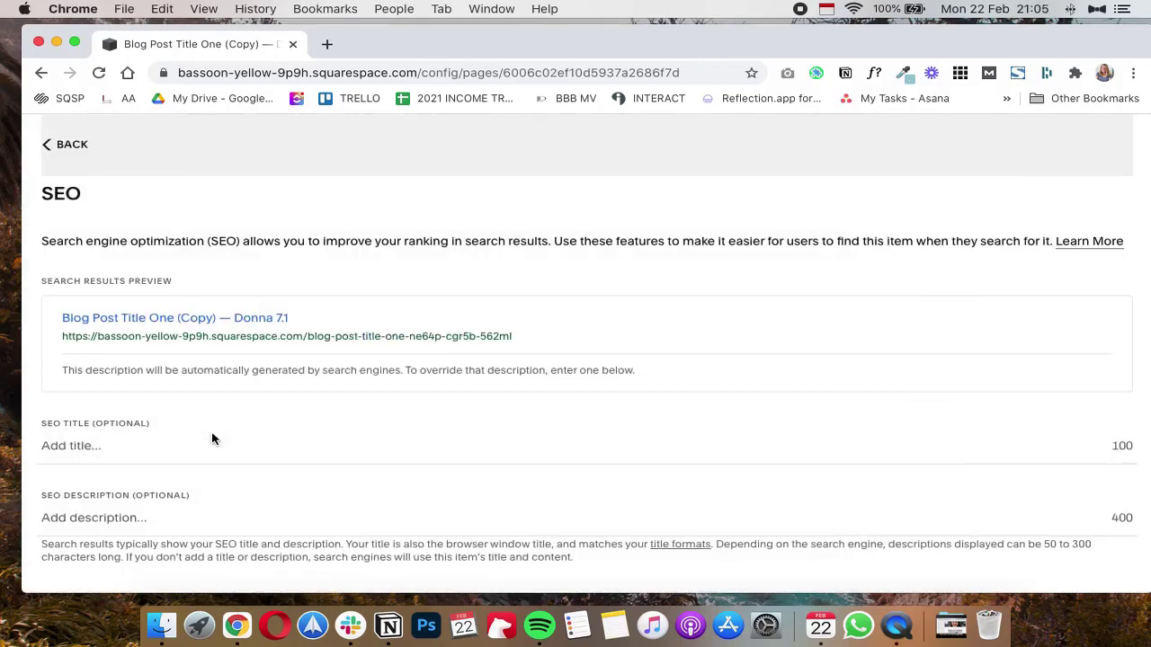
# - Close the copy's SEO settings and exit the post editor without publishing, keeping it Draft
pyautogui.click(47, 146)
pyautogui.click(41, 146)
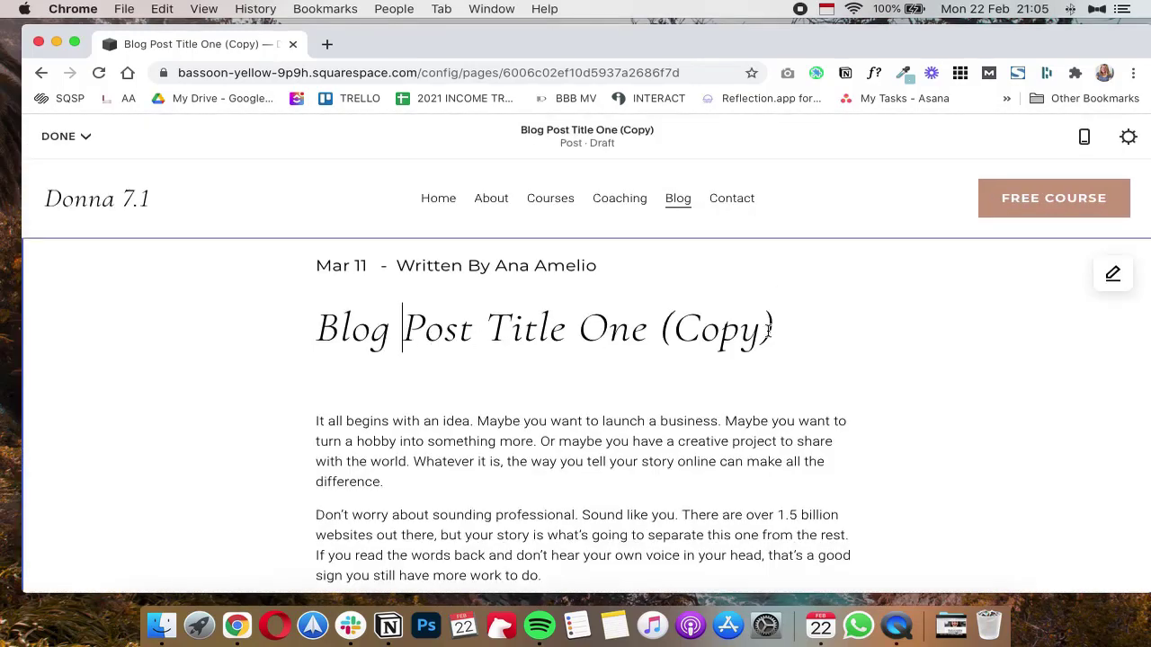
pyautogui.moveTo(770, 331); pyautogui.dragTo(270, 346)
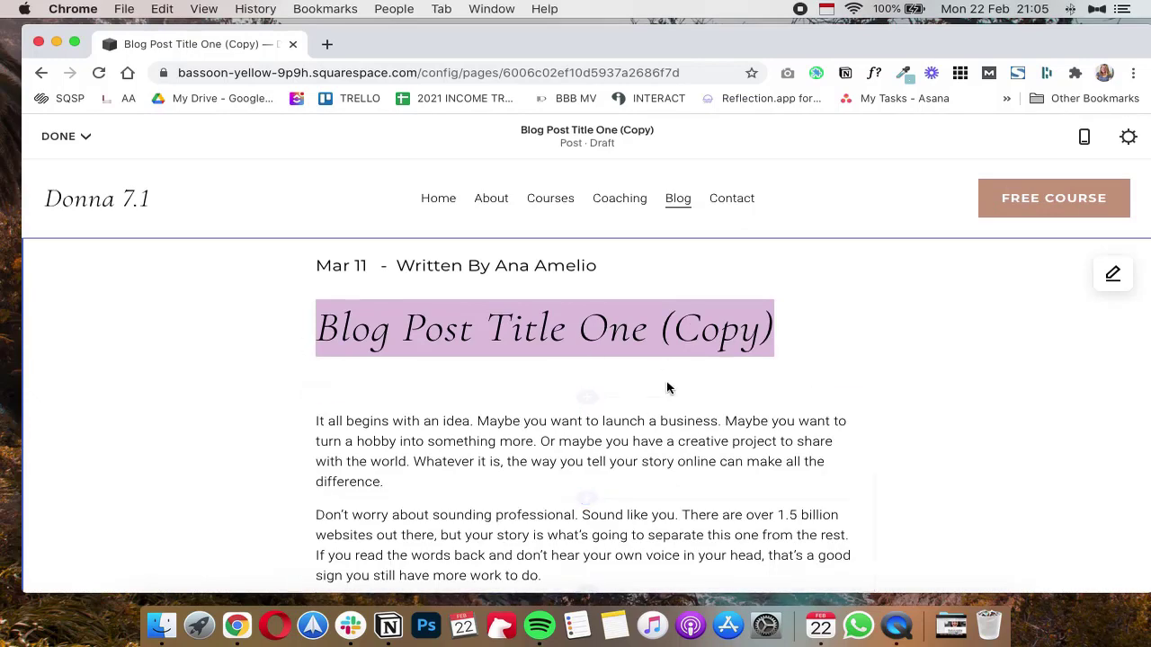
pyautogui.click(70, 136)
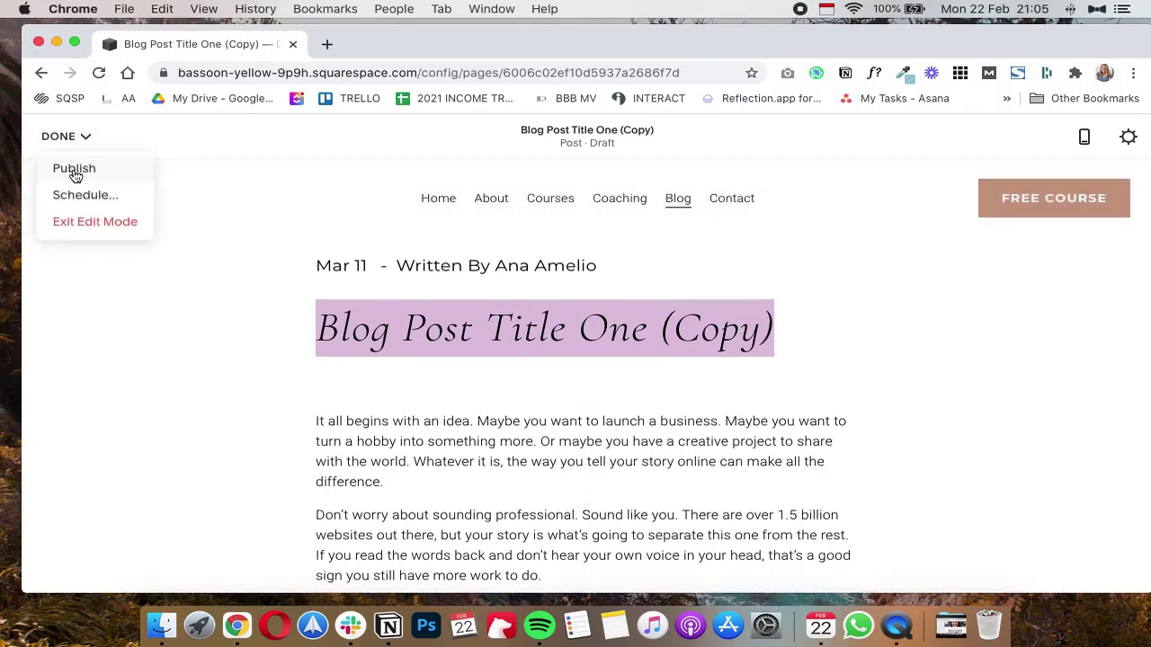
pyautogui.press('Escape')
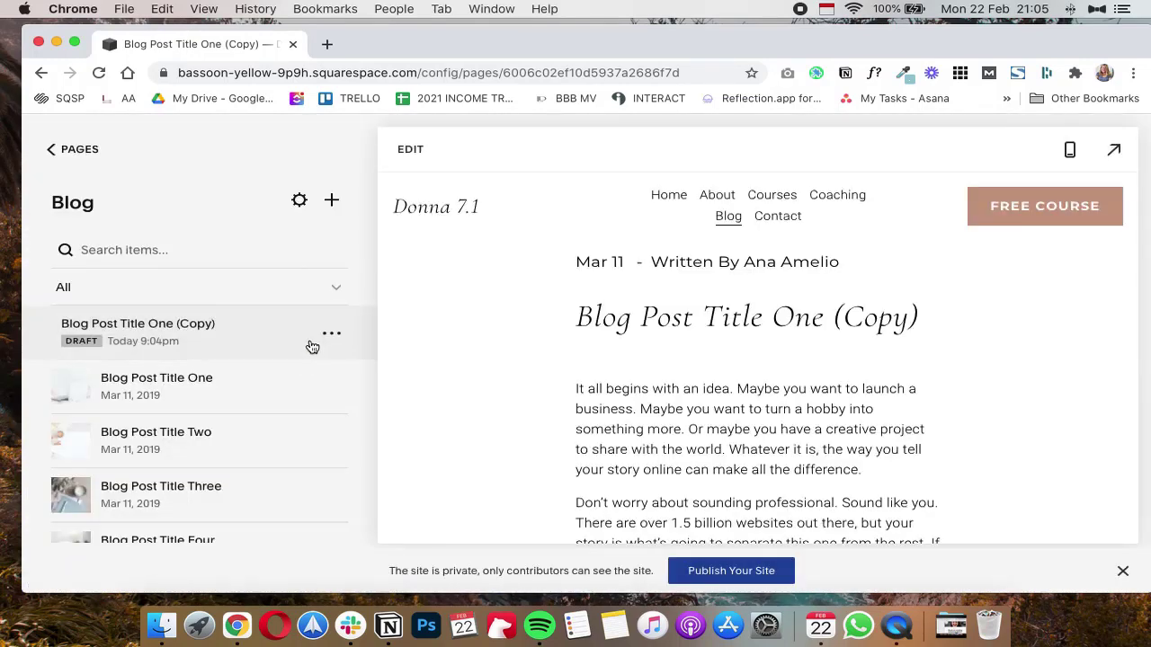
# - Go back to Pages, open Store 1 under Not Linked, and load the Style 01 product
pyautogui.click(51, 151)
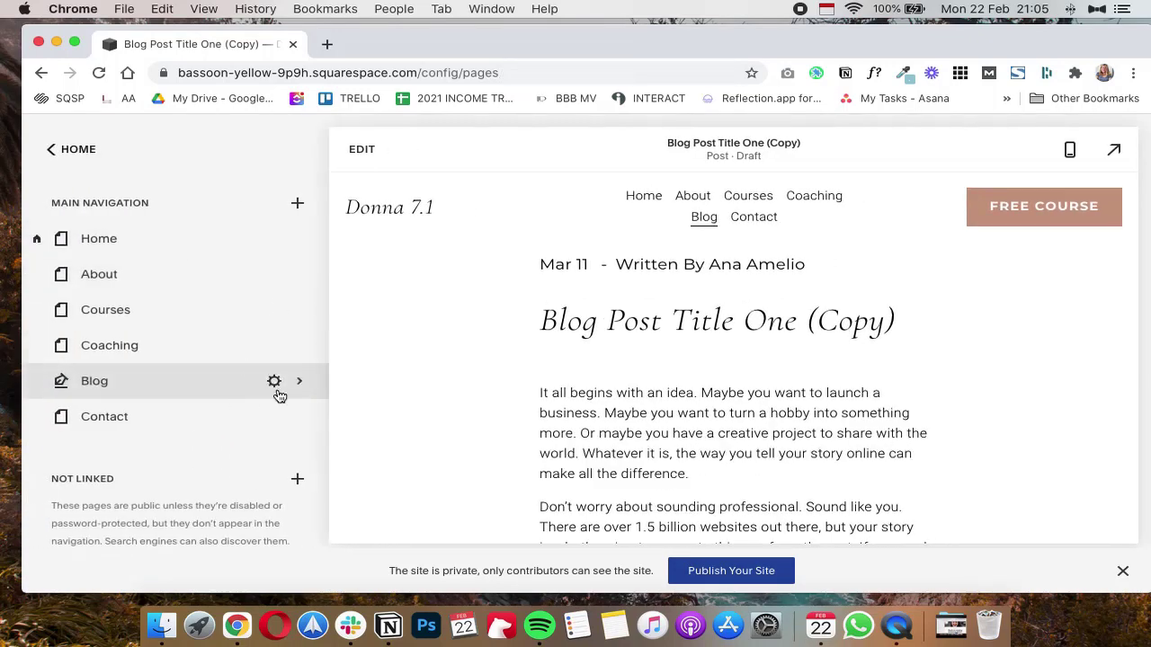
pyautogui.scroll(-5, 257, 437)
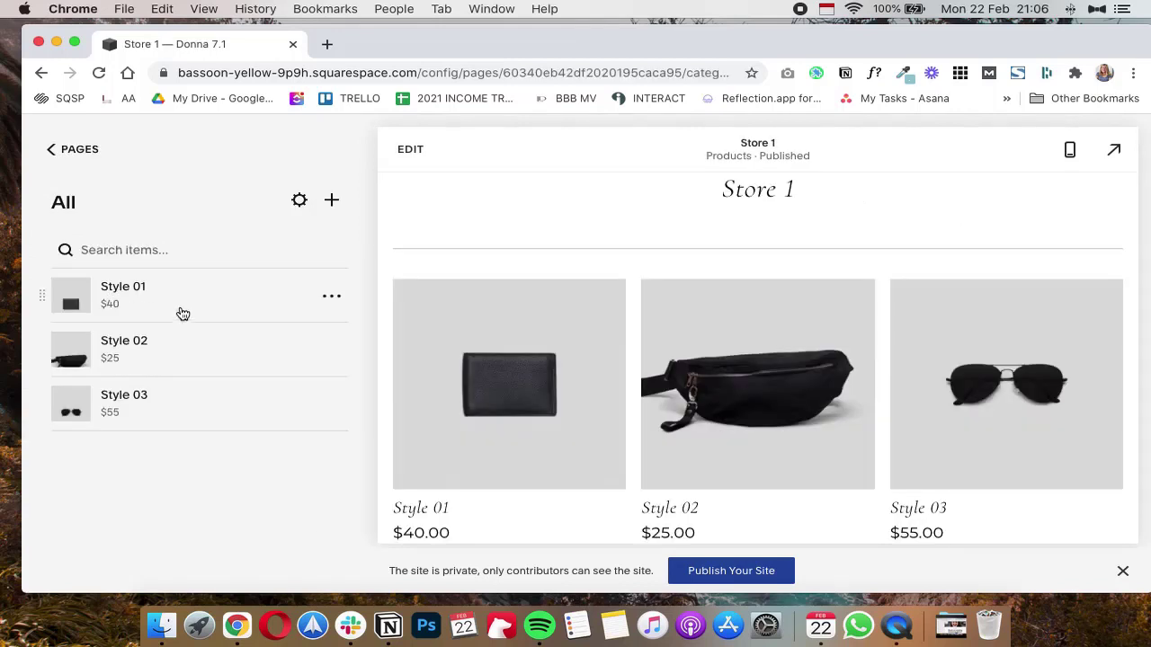
pyautogui.click(63, 157)
pyautogui.scroll(-5, 116, 443)
pyautogui.scroll(-1, 144, 508)
pyautogui.click(122, 496)
pyautogui.click(333, 297)
pyautogui.click(234, 308)
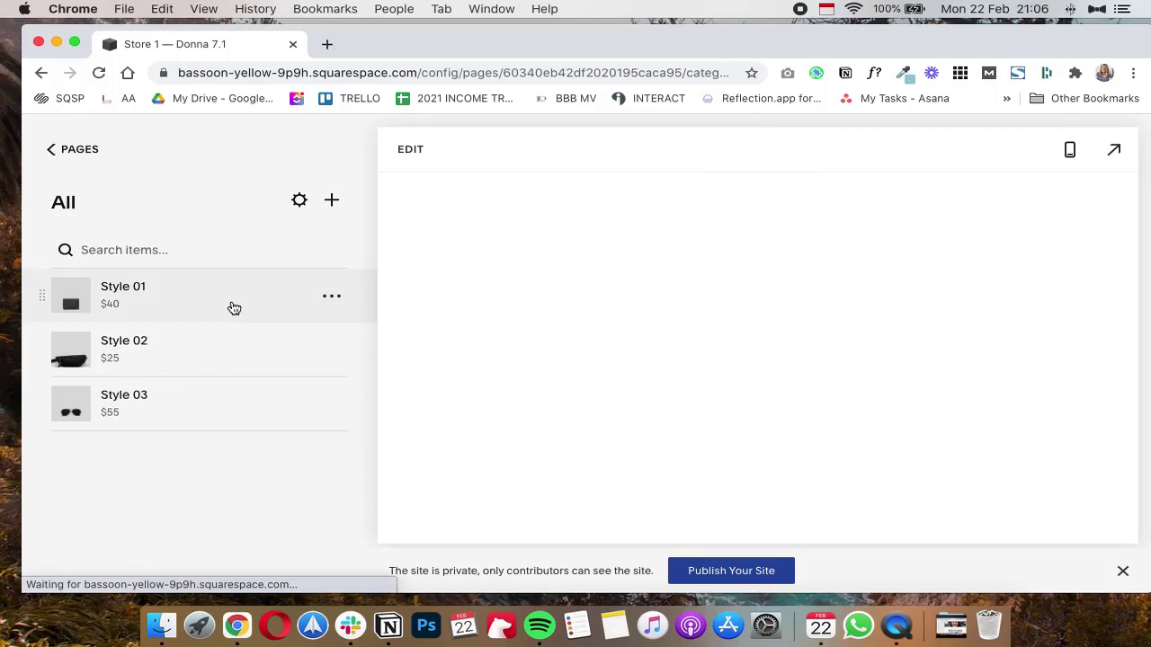
# - Open the Style 01 product editor and duplicate the product
pyautogui.click(414, 150)
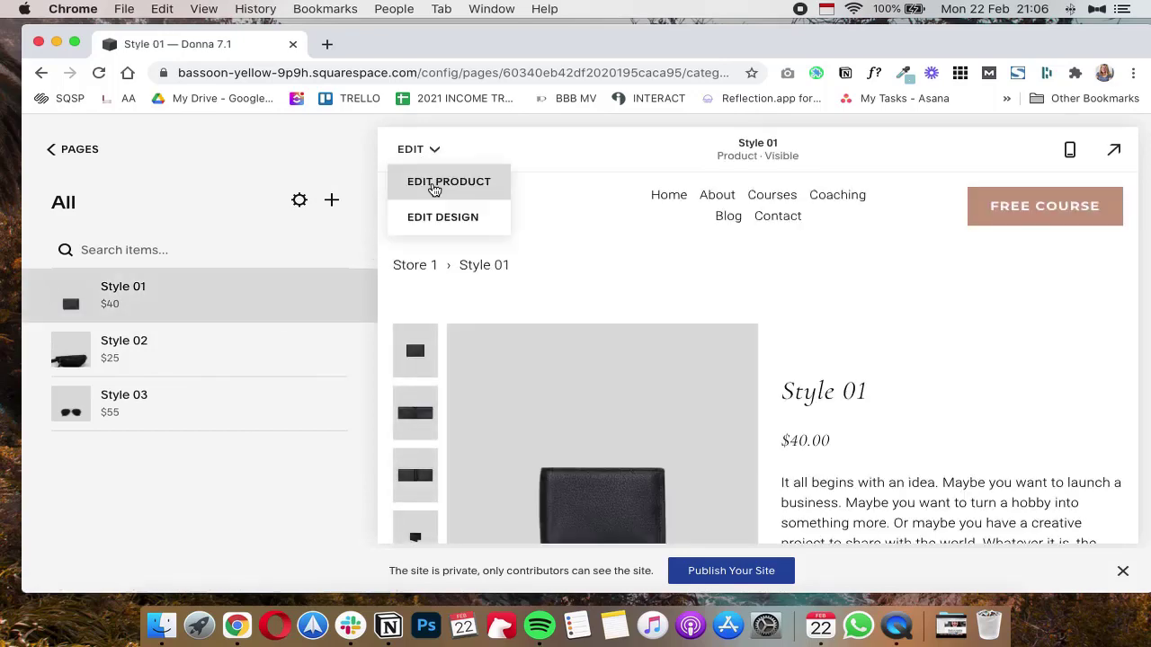
pyautogui.click(435, 188)
pyautogui.scroll(-10, 476, 461)
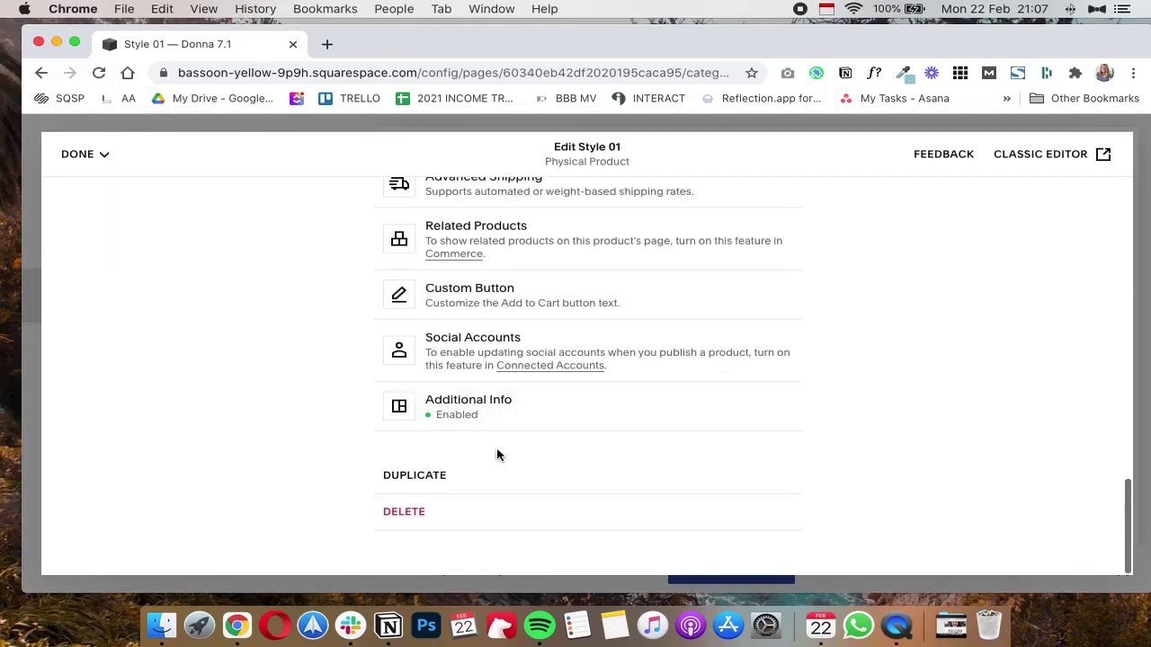
pyautogui.click(423, 476)
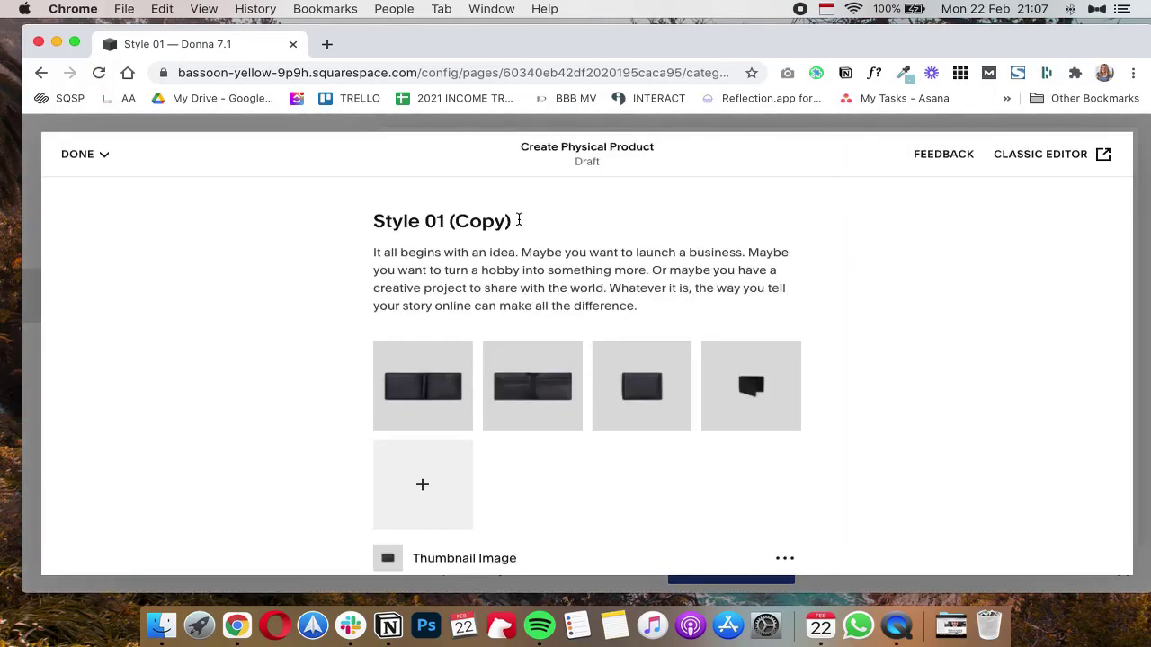
# - Review the Style 01 (Copy) draft's title, four images and $40.00 price
pyautogui.moveTo(518, 220); pyautogui.dragTo(313, 223)
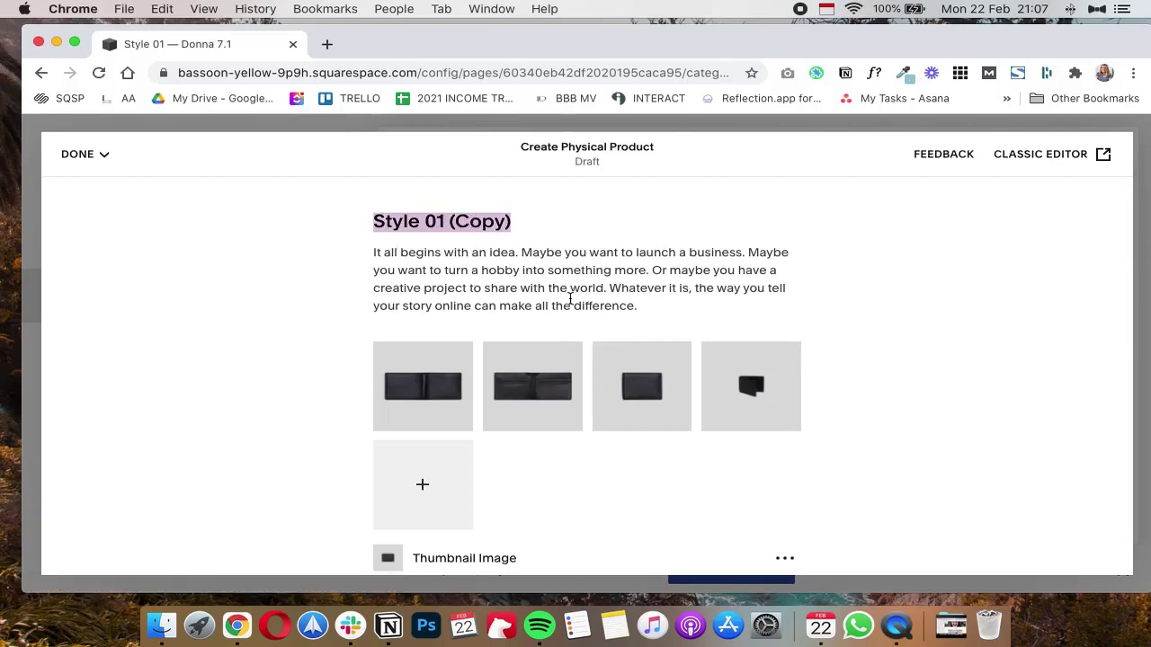
pyautogui.scroll(-3, 570, 299)
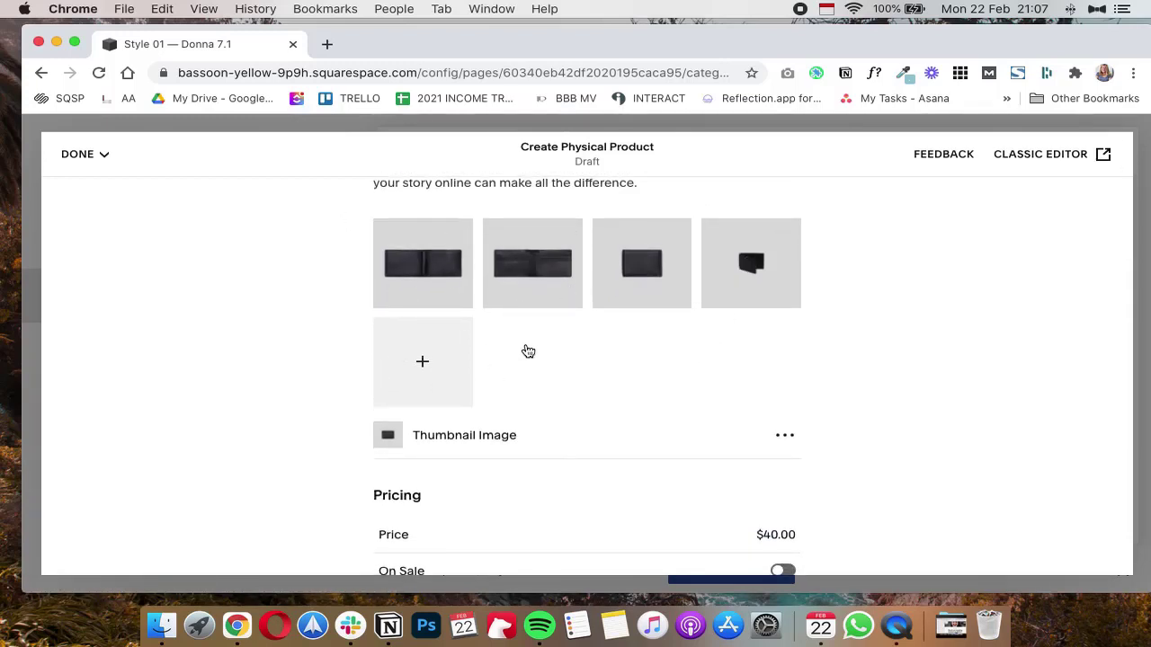
pyautogui.scroll(-2, 621, 405)
pyautogui.scroll(3, 437, 297)
pyautogui.scroll(2, 436, 297)
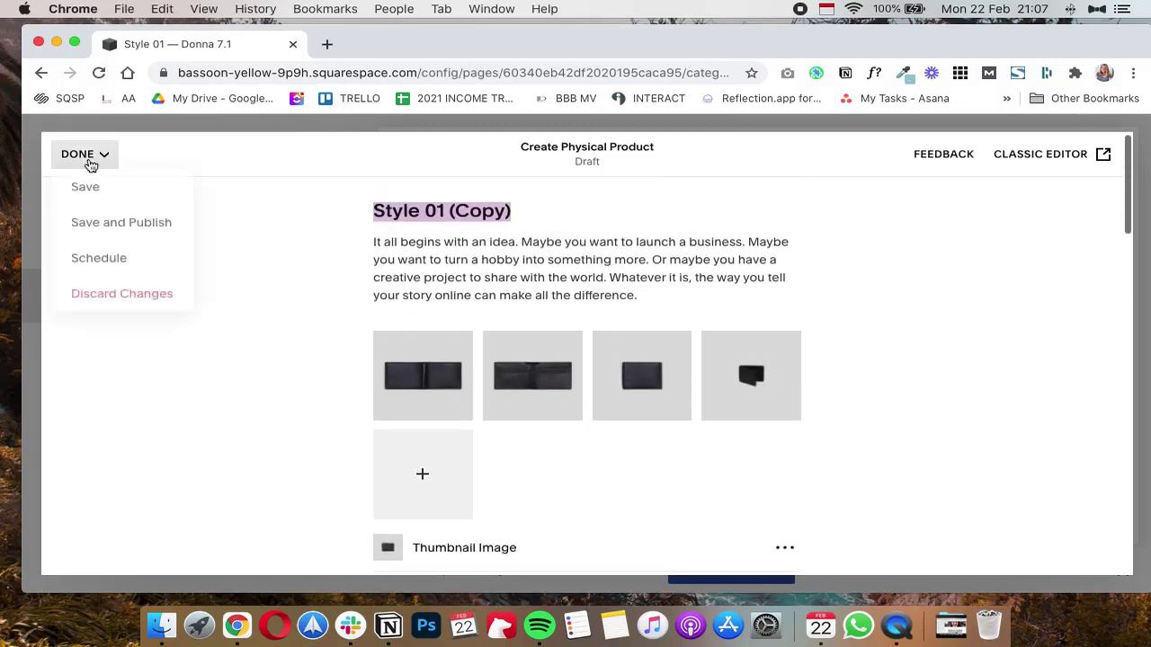
pyautogui.scroll(-15, 644, 277)
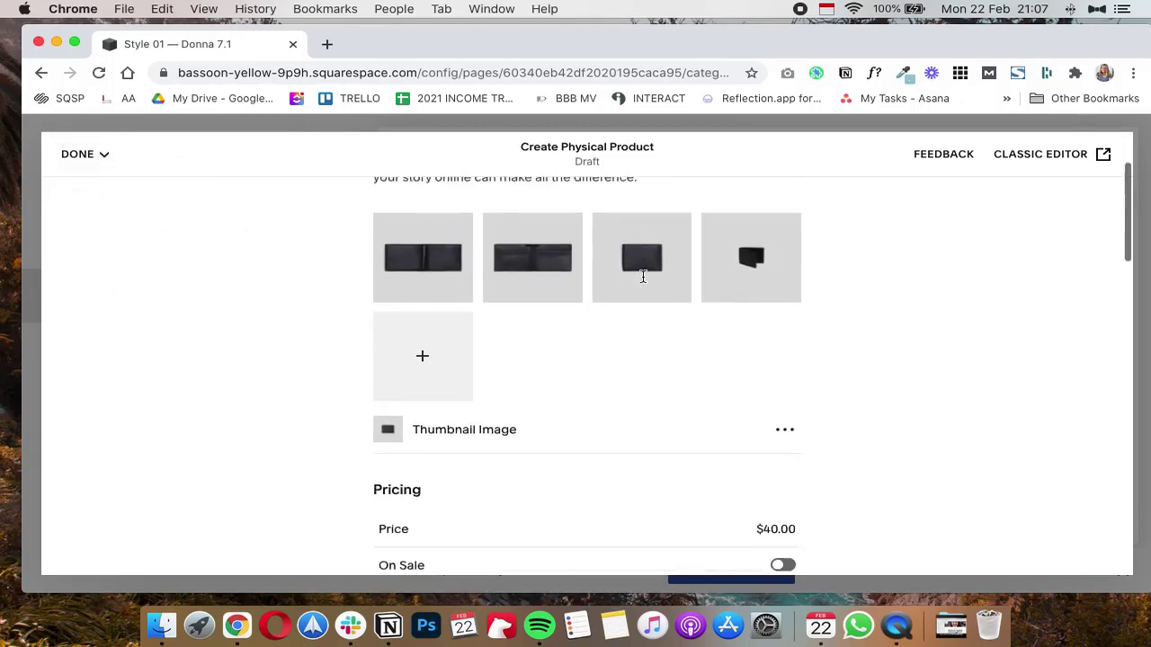
pyautogui.scroll(15, 542, 372)
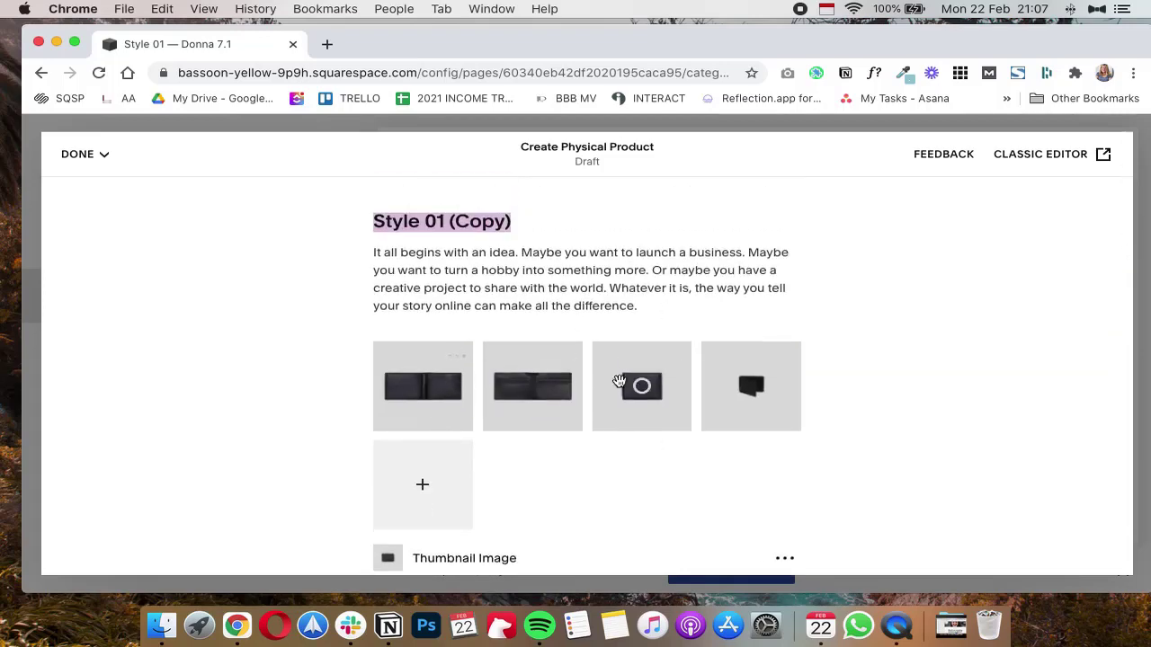
pyautogui.scroll(-3, 647, 365)
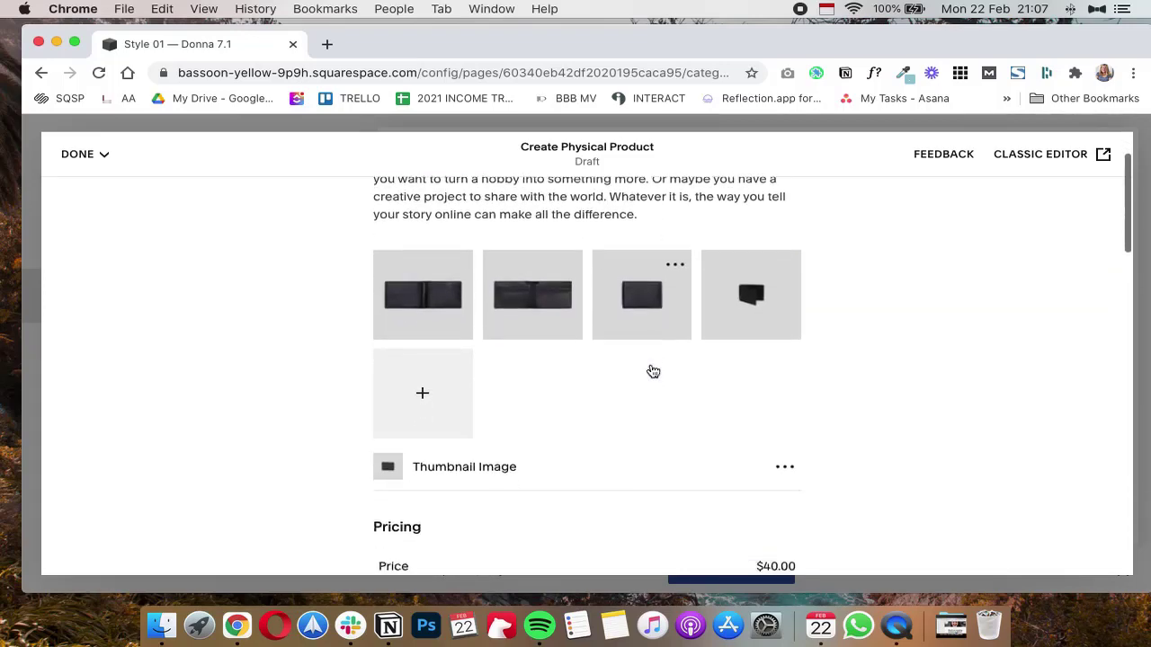
pyautogui.click(101, 160)
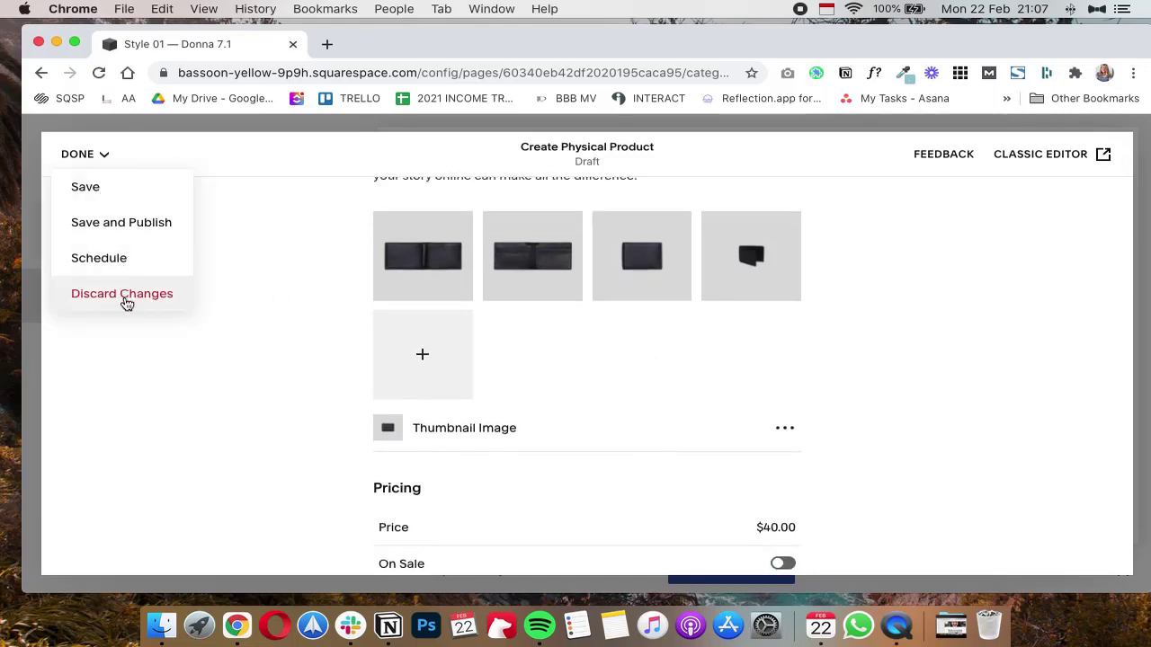
# - Discard the Style 01 (Copy) draft and return to the Main Navigation pages list
pyautogui.click(122, 295)
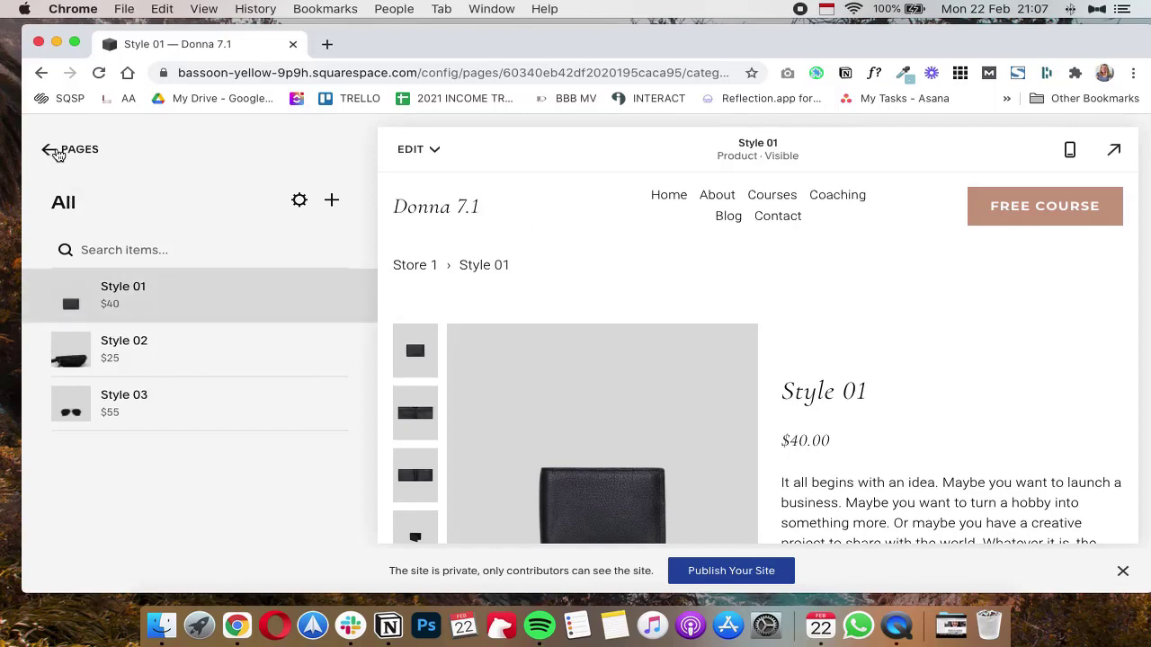
pyautogui.click(56, 156)
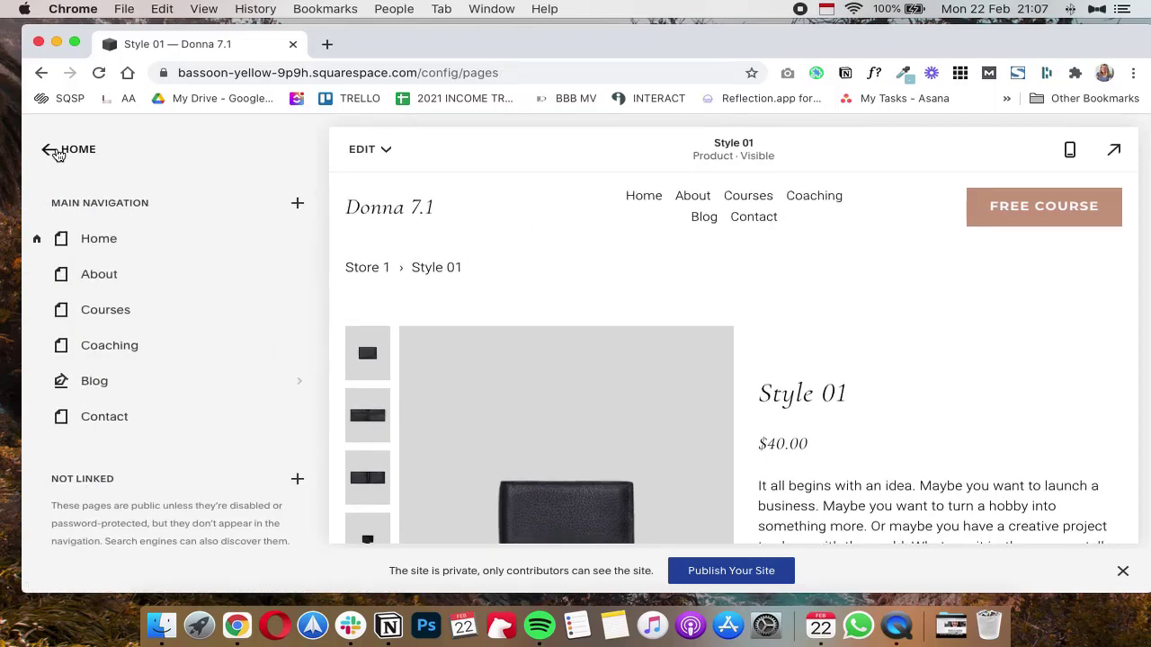